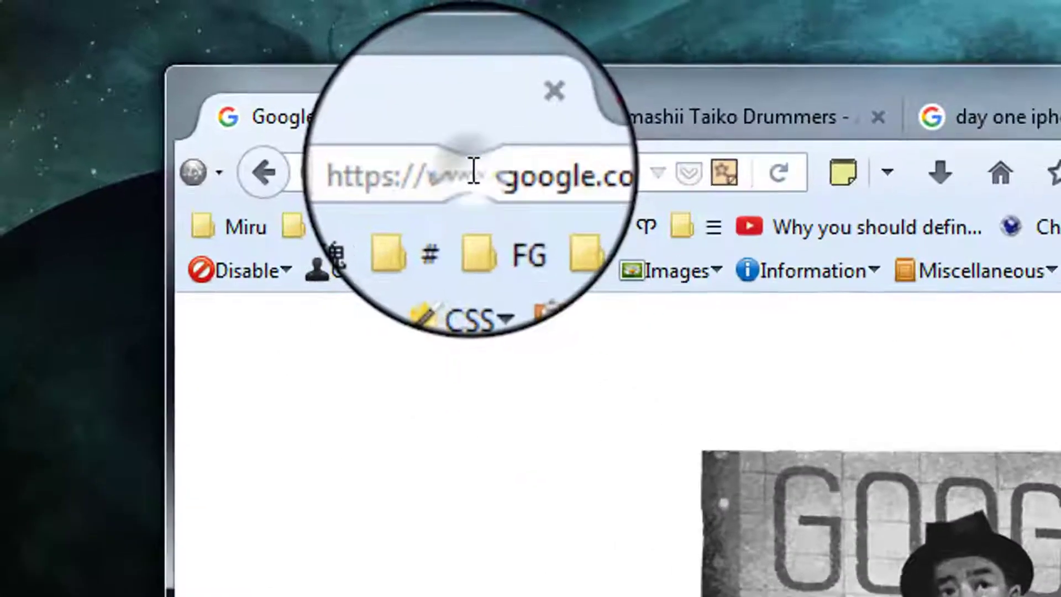
Look up the domain registration of tamashii.nz with the keyword search "who tamashii.nz"
click(170, 65)
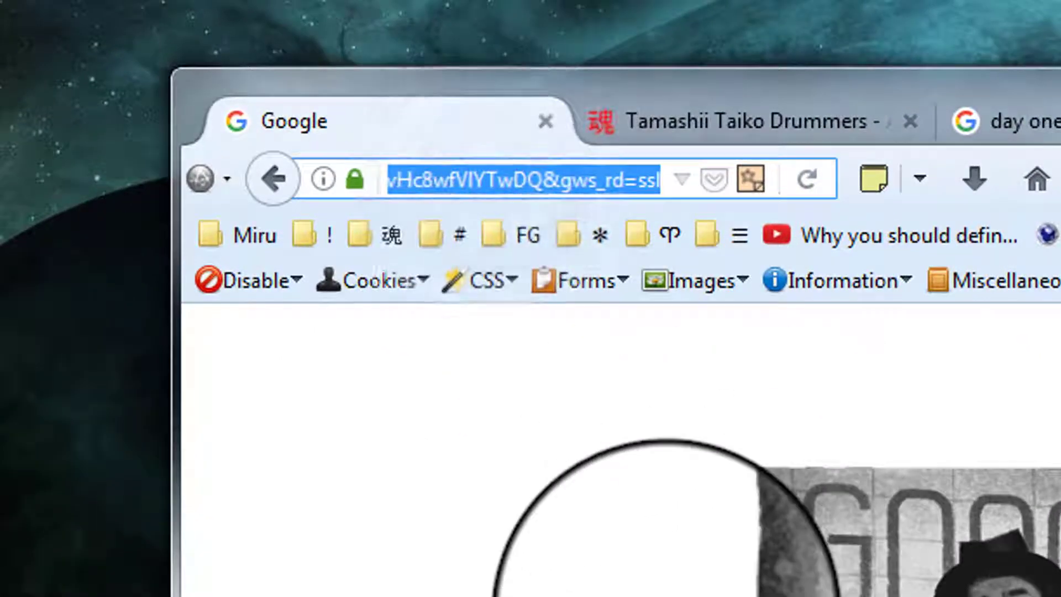
text(who)
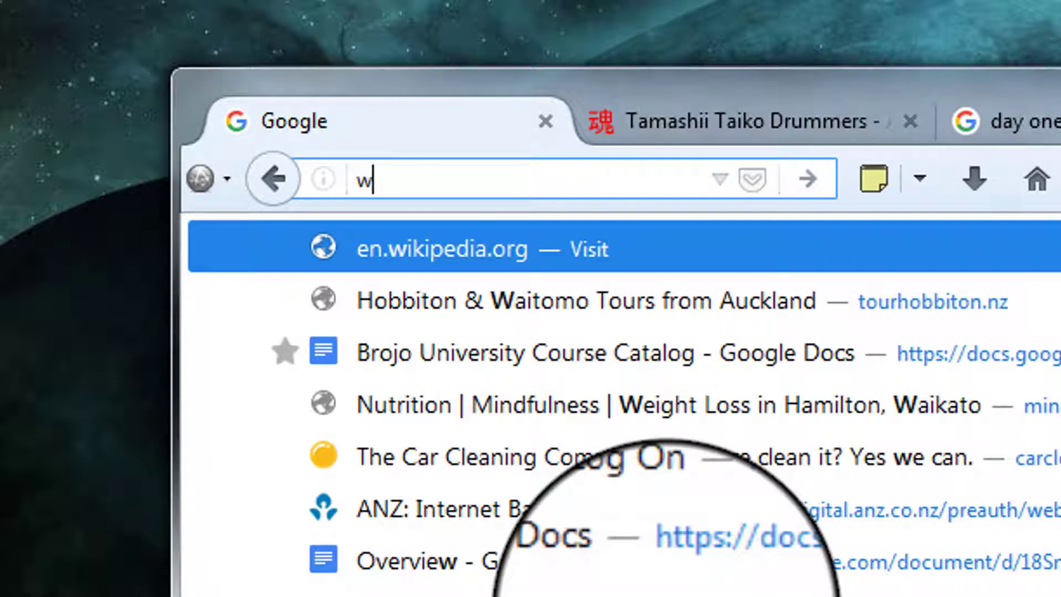
key(BackSpace)
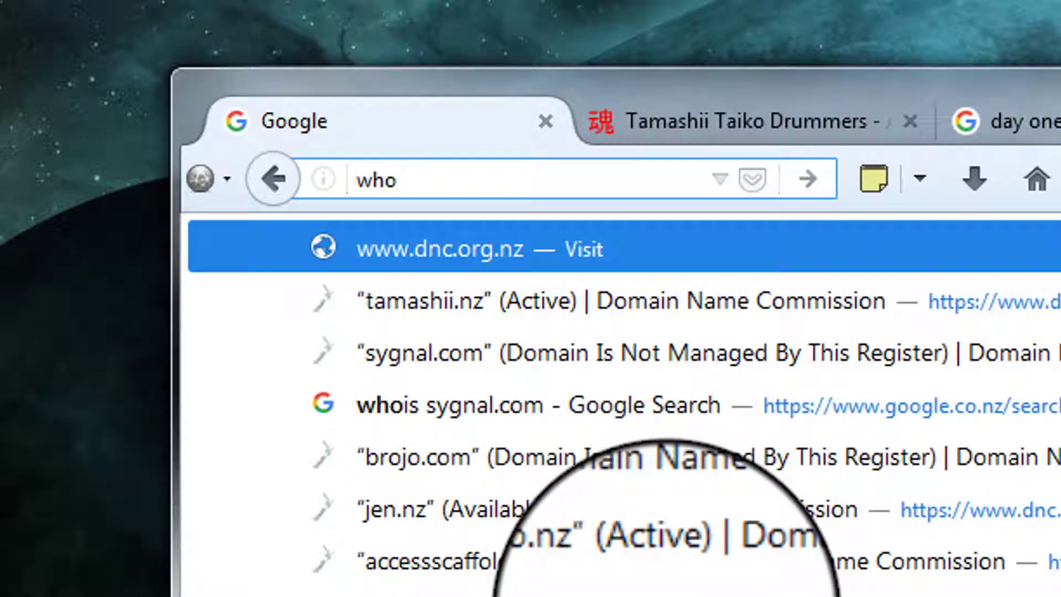
text(tama)
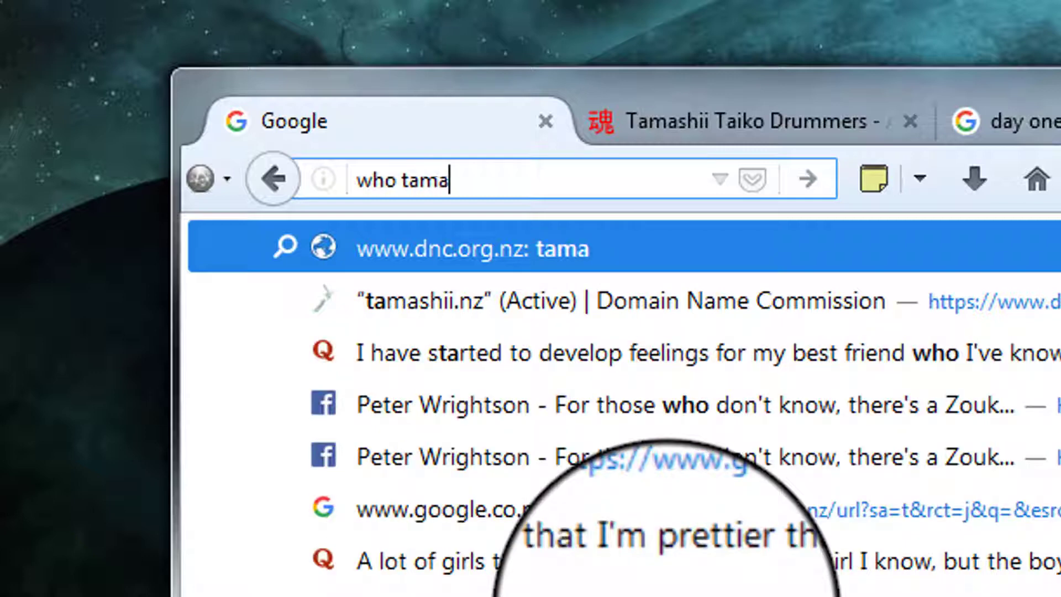
text(shii.nz)
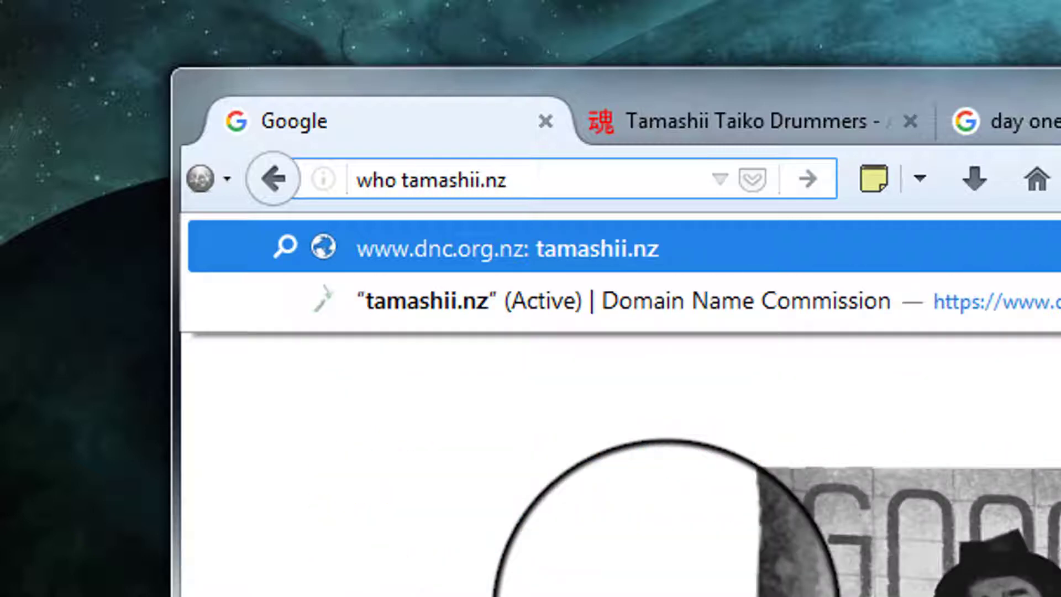
key(Return)
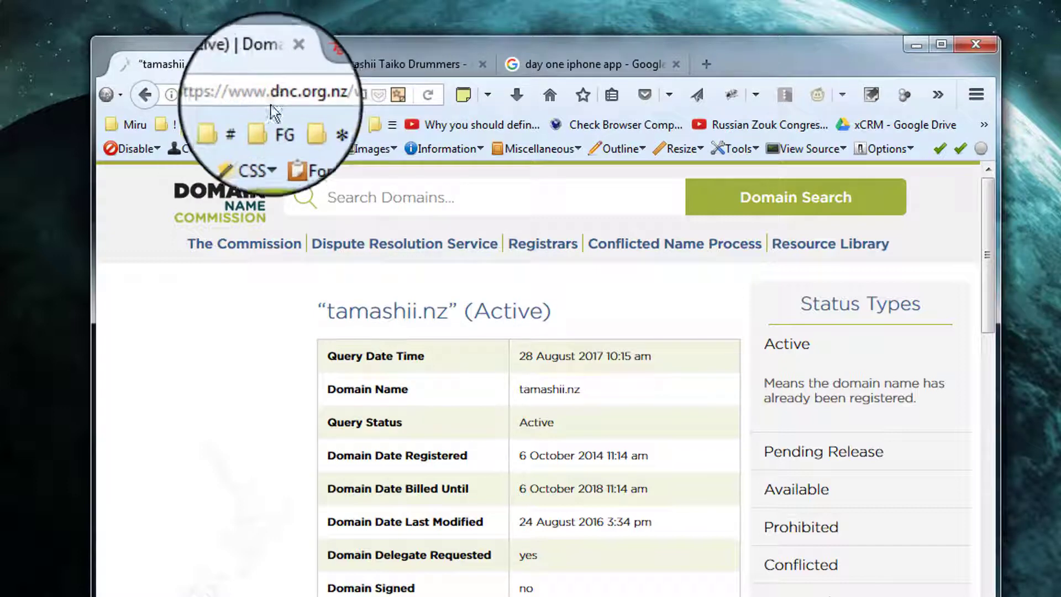
Inspect the full web address of the tamashii.nz domain record page
click(252, 99)
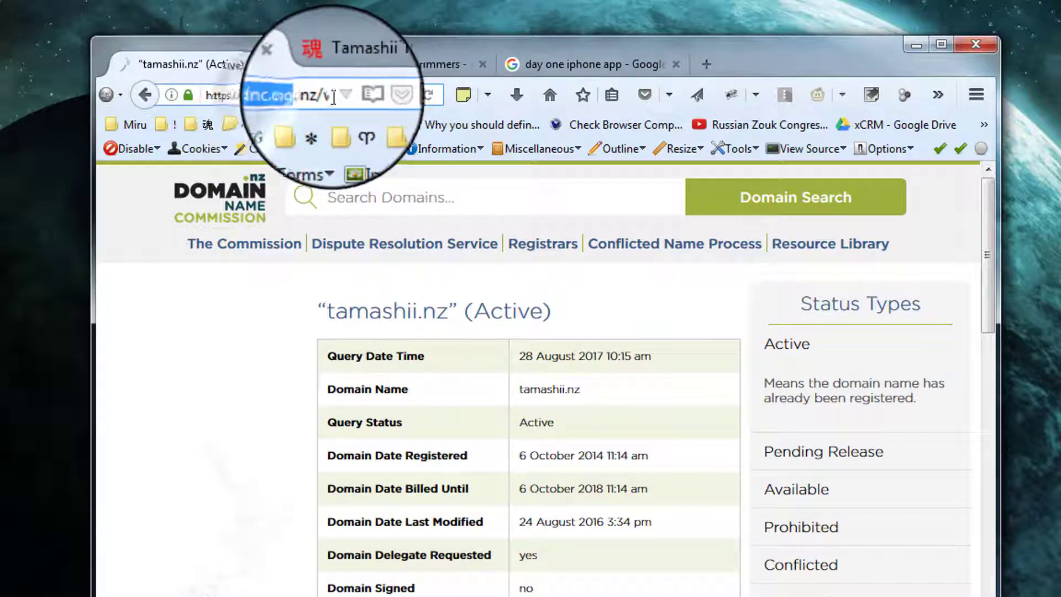
click(305, 95)
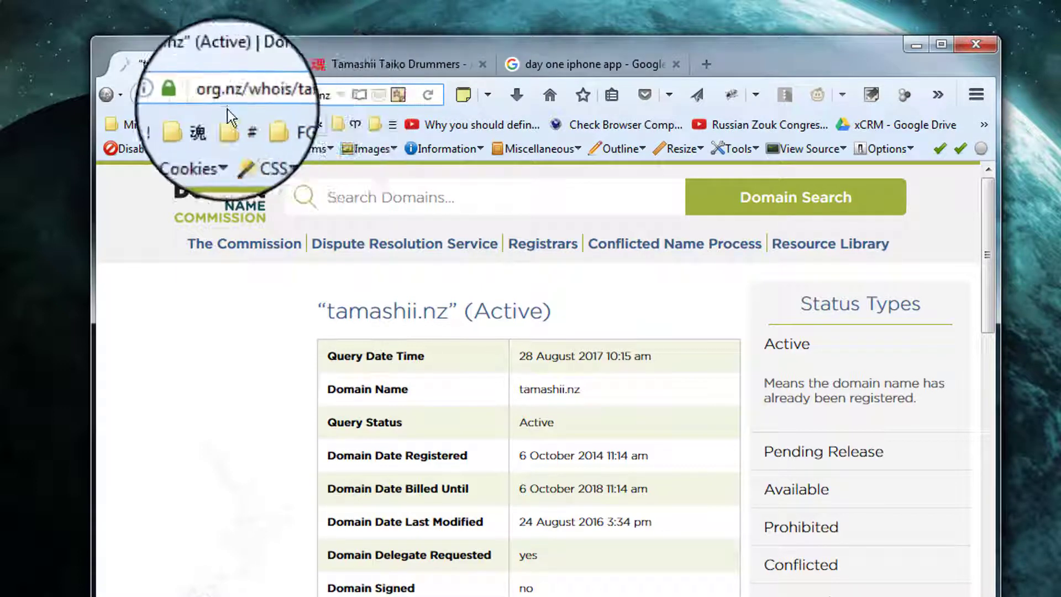
click(227, 374)
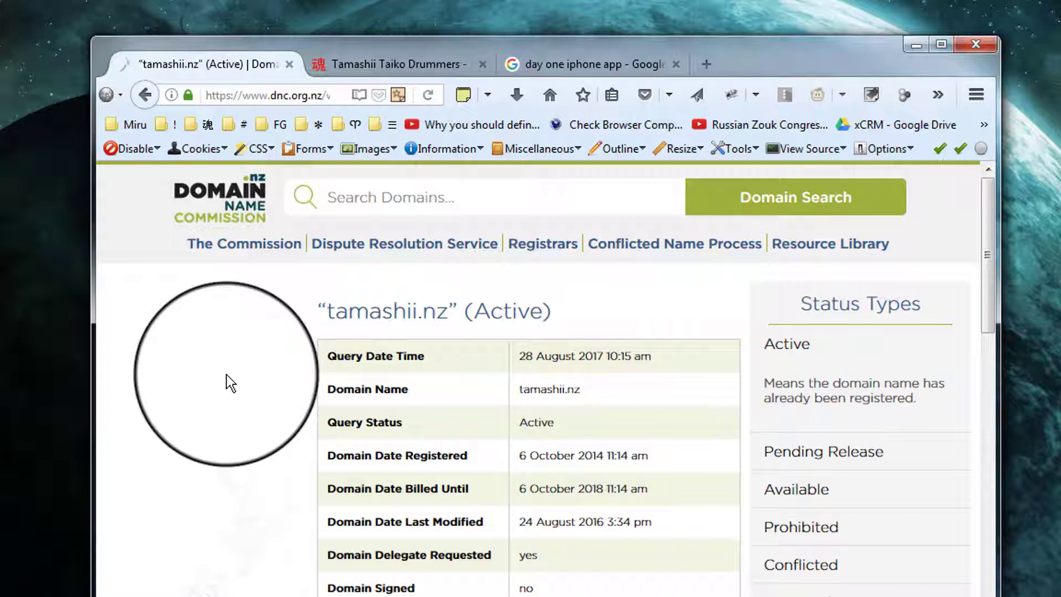
Generate a QR code for the current domain record page by putting the keyword "qr" before its full address
click(238, 95)
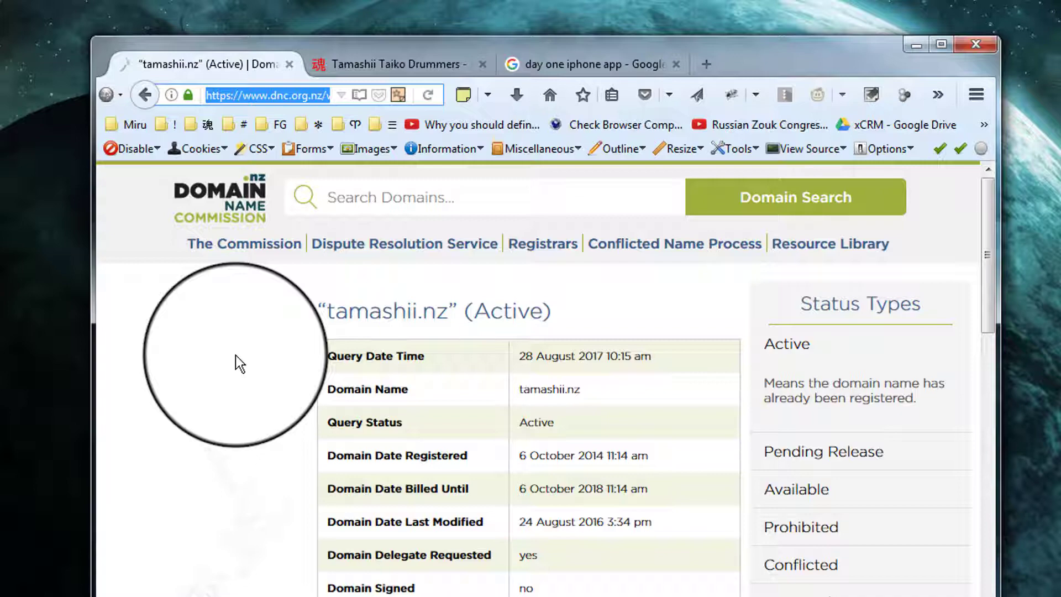
key(Home)
key(End)
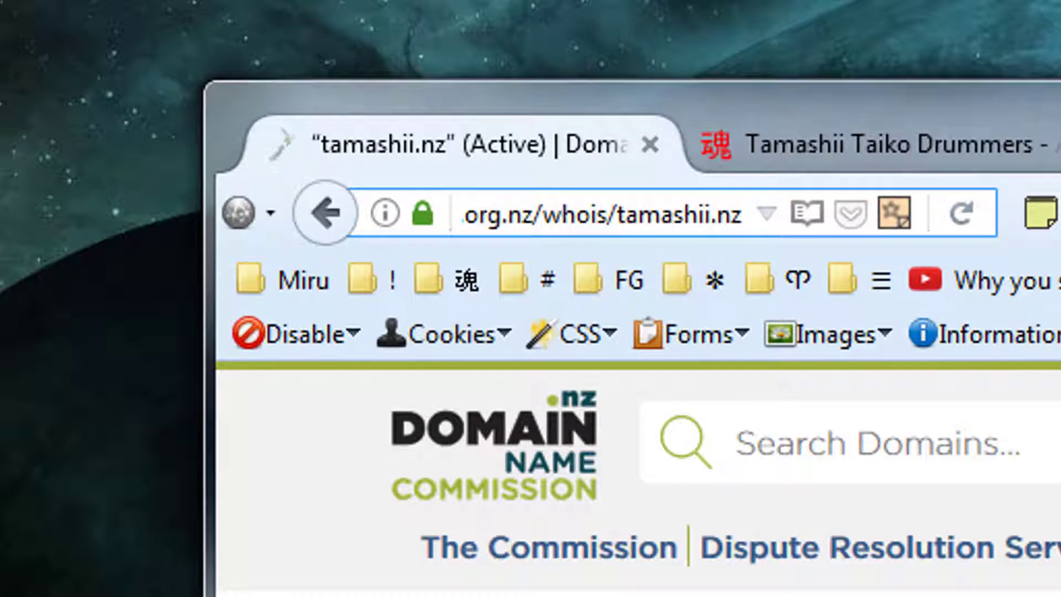
key(Home)
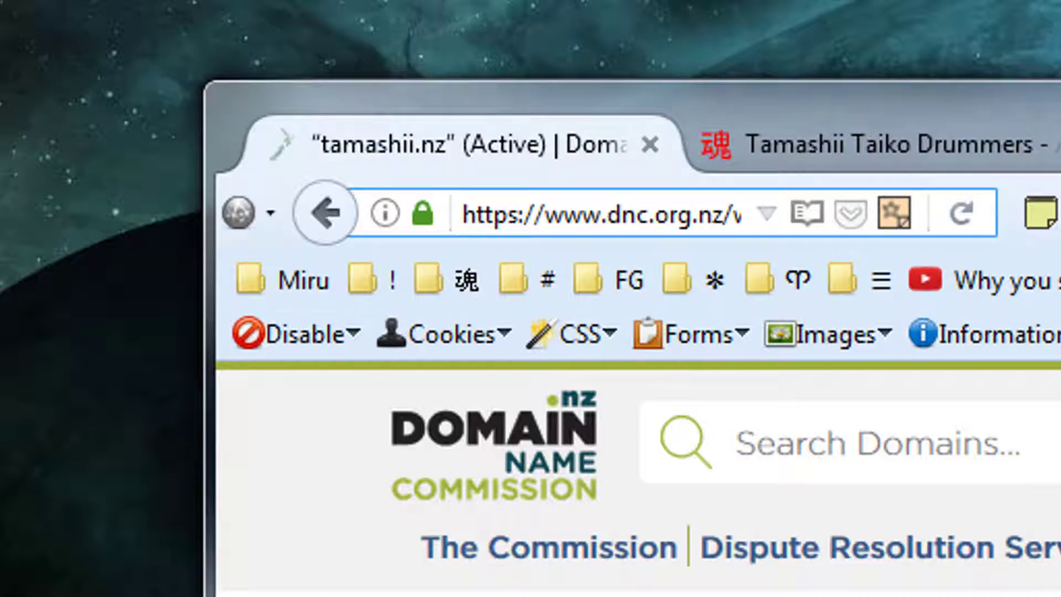
text(qr)
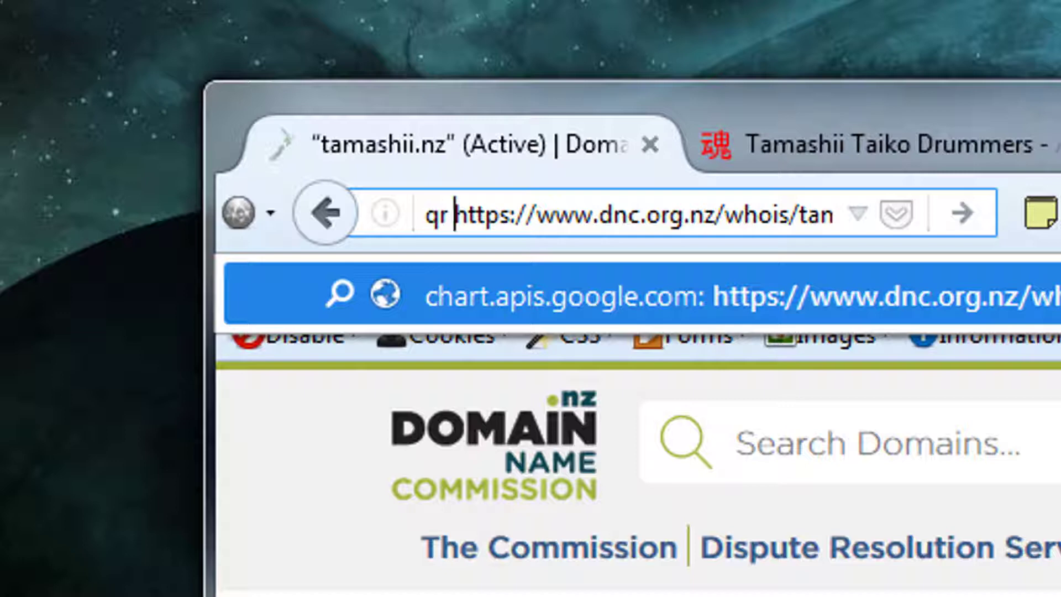
drag(455, 214, 516, 215)
key(Right)
key(Right)
key(Right)
key(Right)
key(Right)
key(Right)
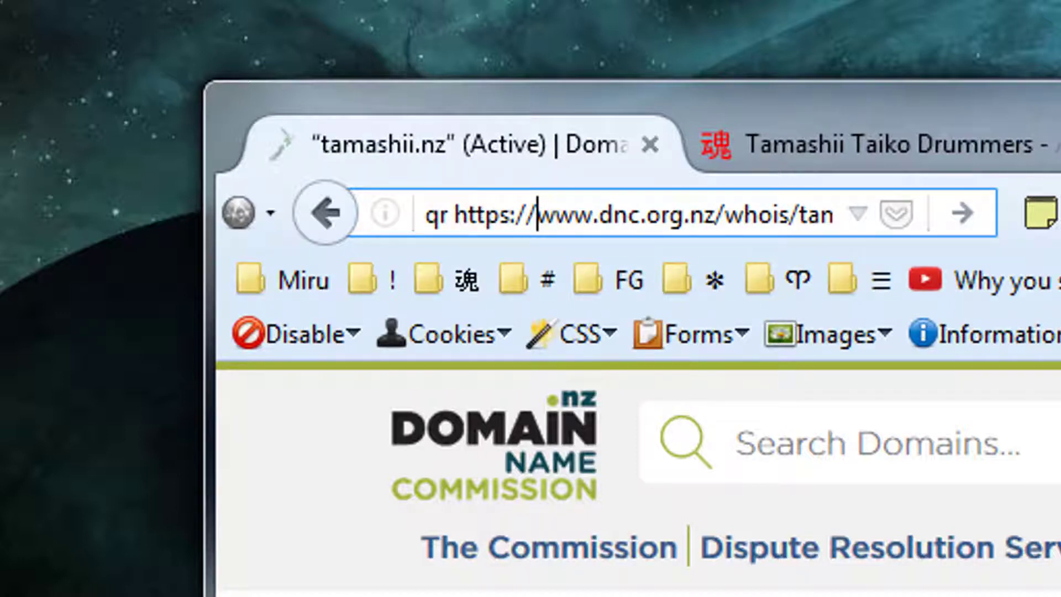
key(End)
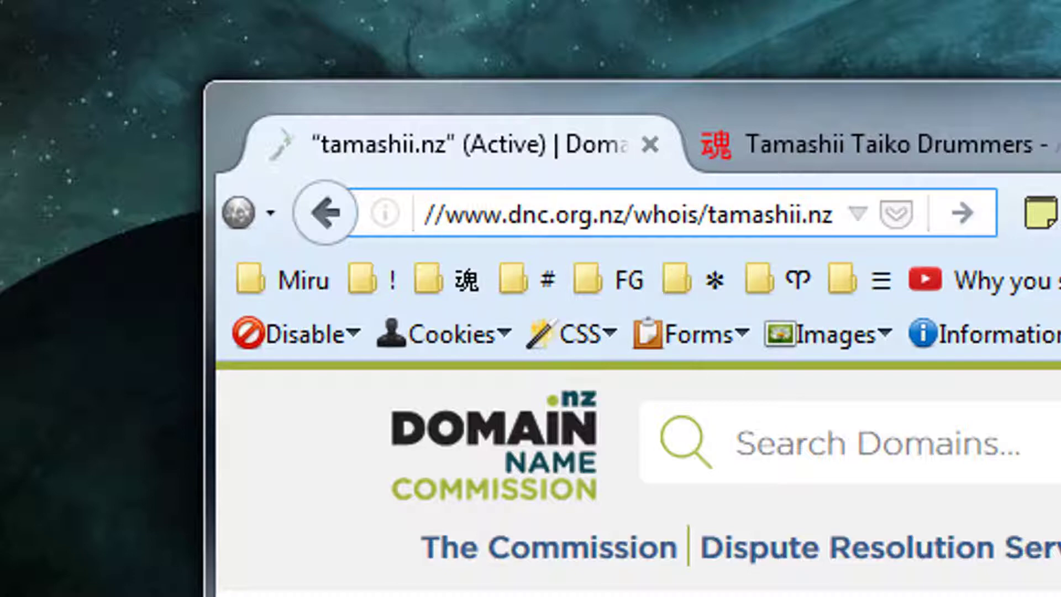
key(Return)
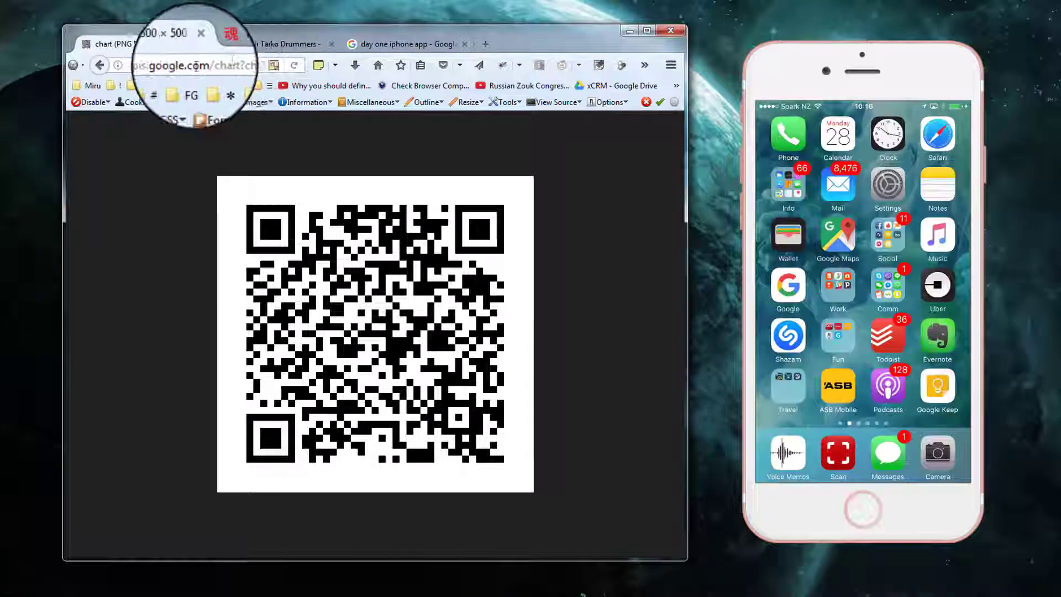
Examine the generated chart's address, from the encoded page link back to the QR type and size parameters
click(146, 67)
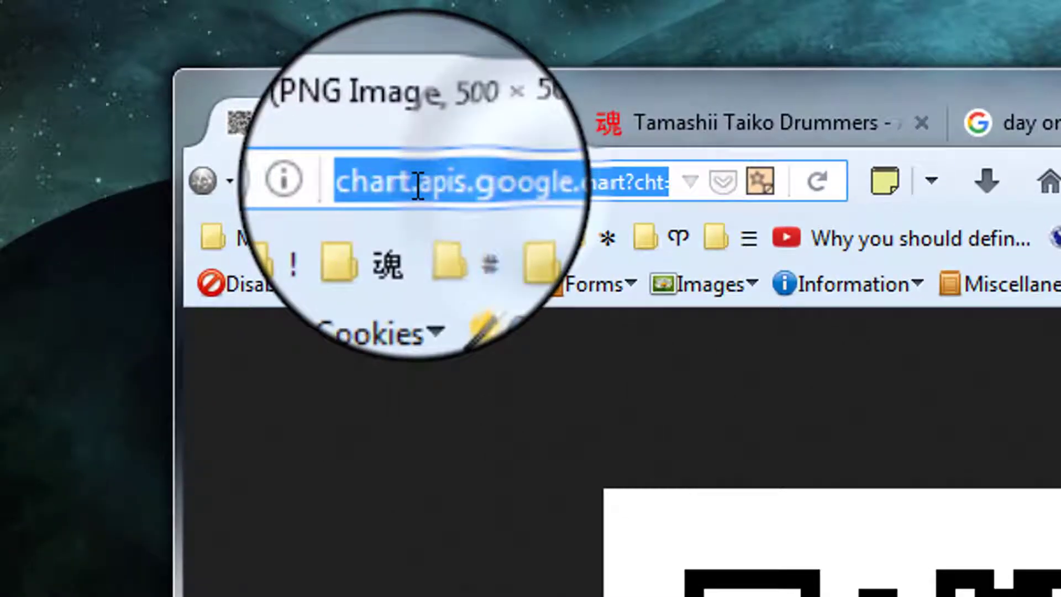
click(419, 185)
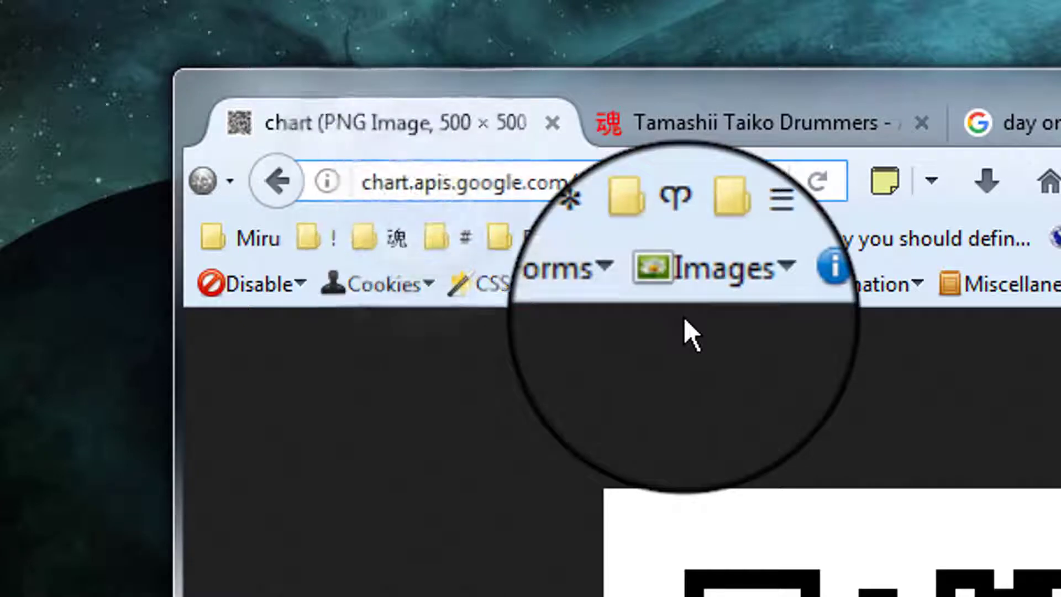
key(End)
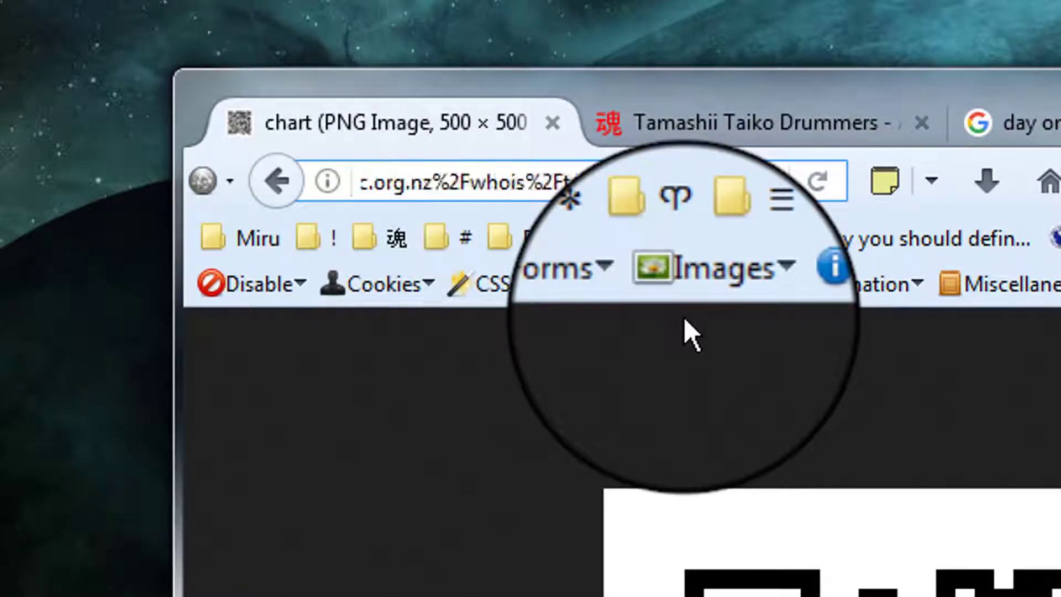
key(shift+Left)
key(shift+Left)
key(shift+Left)
key(shift+Left)
key(shift+Left)
key(shift+Left)
key(shift+Left)
key(shift+Left)
key(shift+Left)
key(shift+Left)
key(shift+Left)
key(shift+Left)
key(shift+Left)
key(shift+Left)
key(shift+Left)
key(shift+Left)
key(shift+Left)
key(shift+Left)
key(shift+Left)
key(shift+Left)
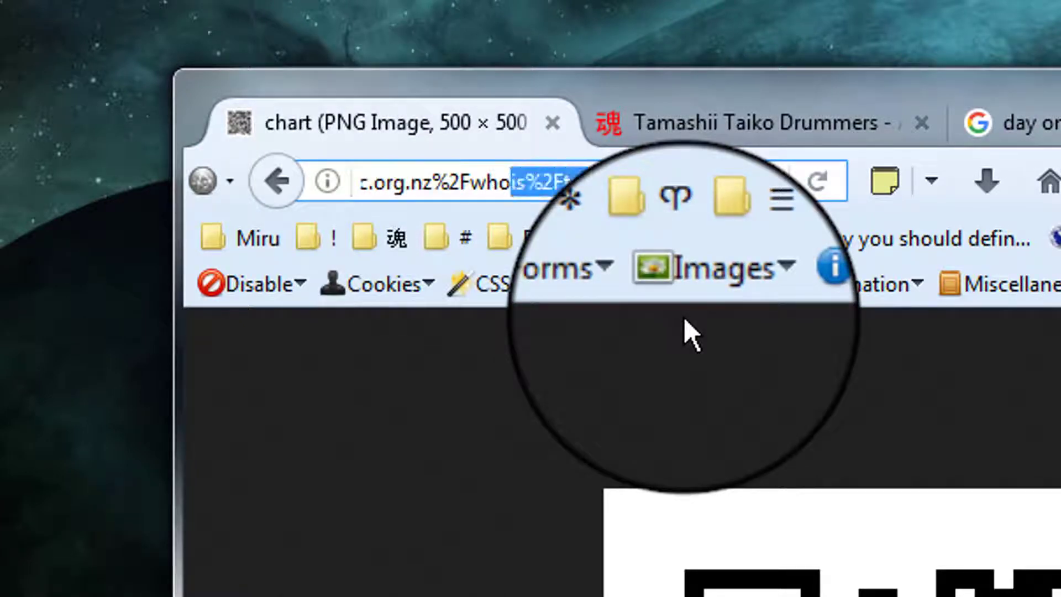
key(Left)
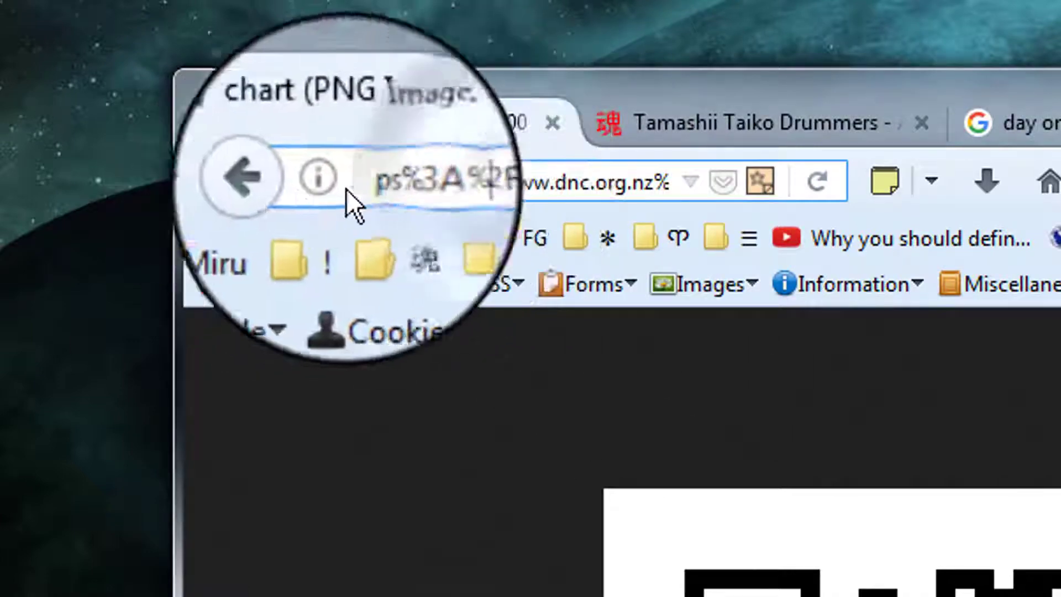
drag(344, 189, 580, 197)
click(539, 190)
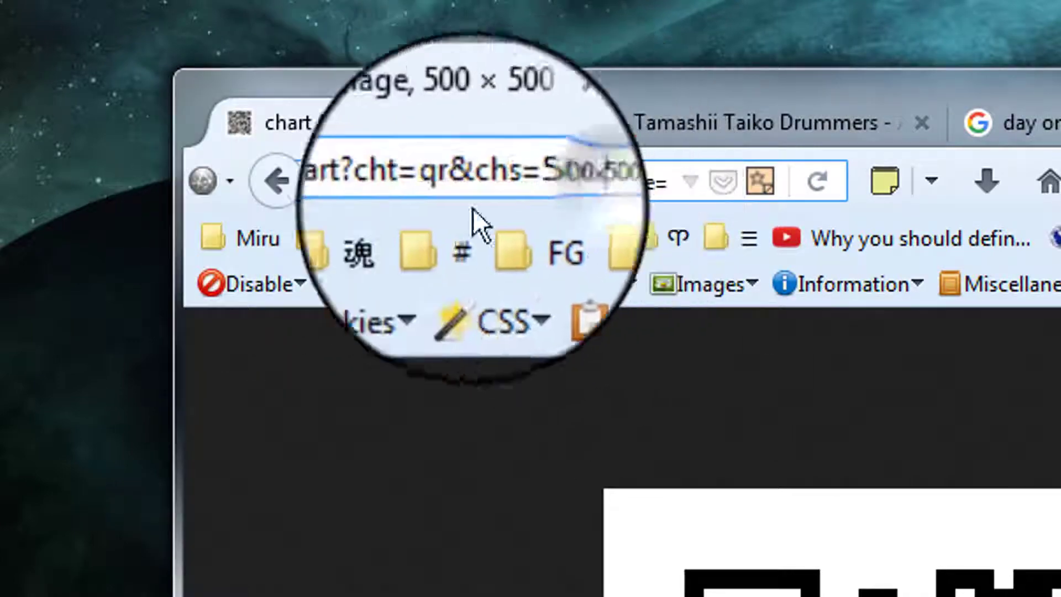
drag(479, 192, 190, 178)
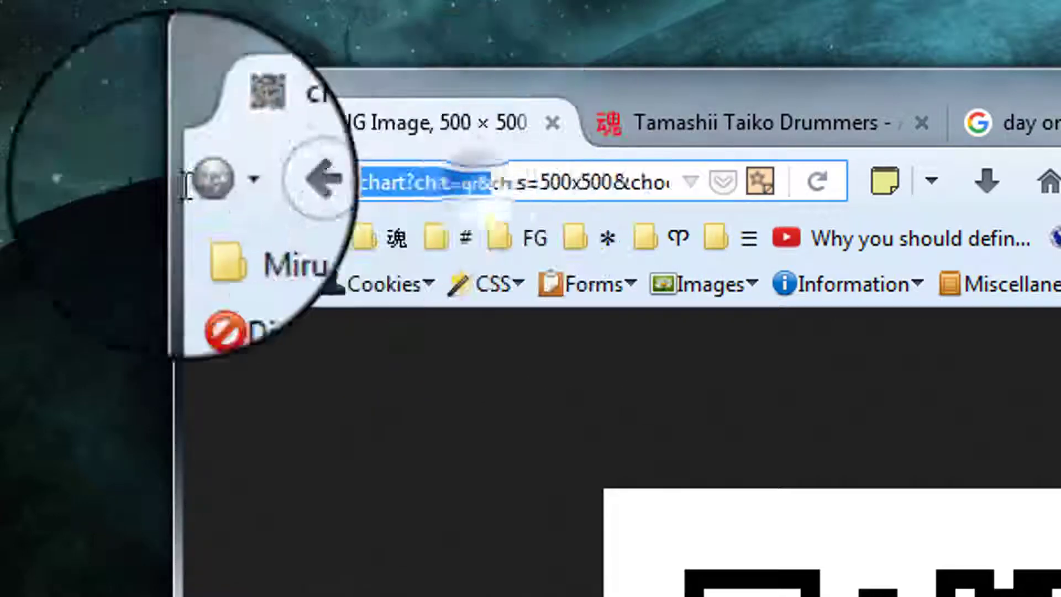
click(326, 351)
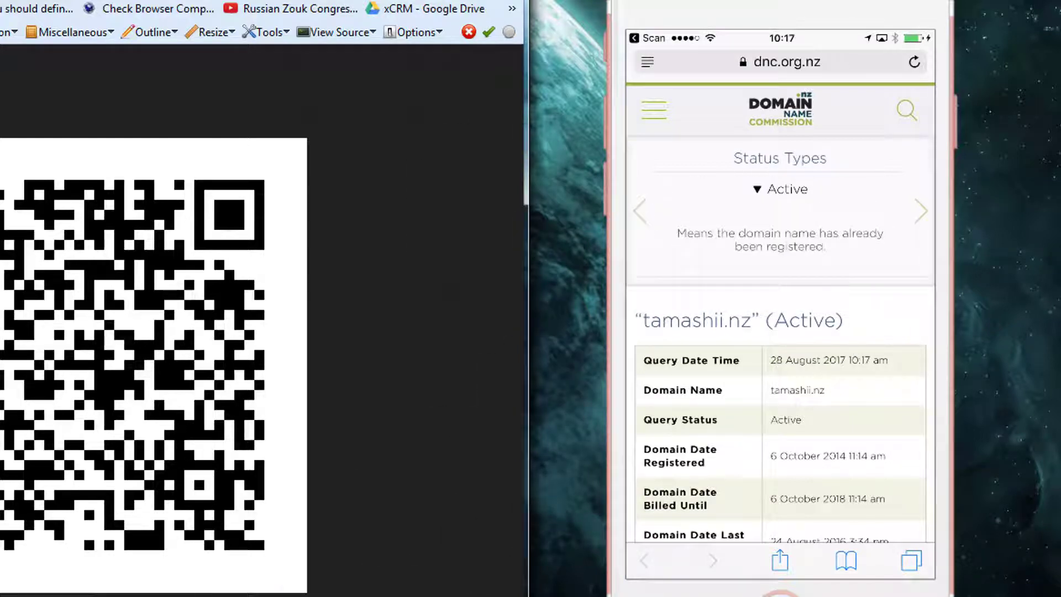
key(ctrl+w)
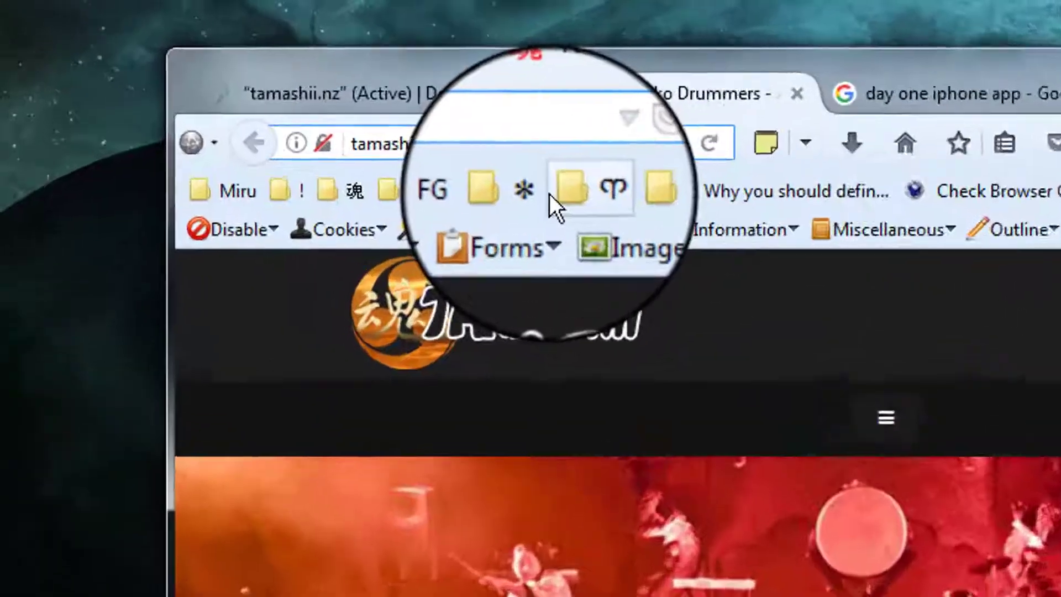
text(qr )
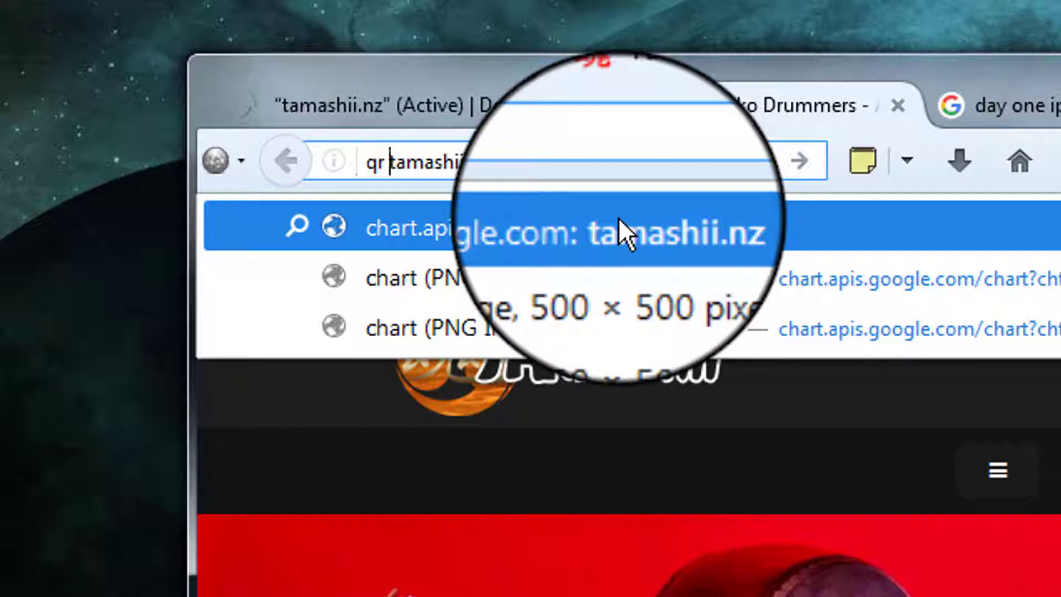
text(http:)
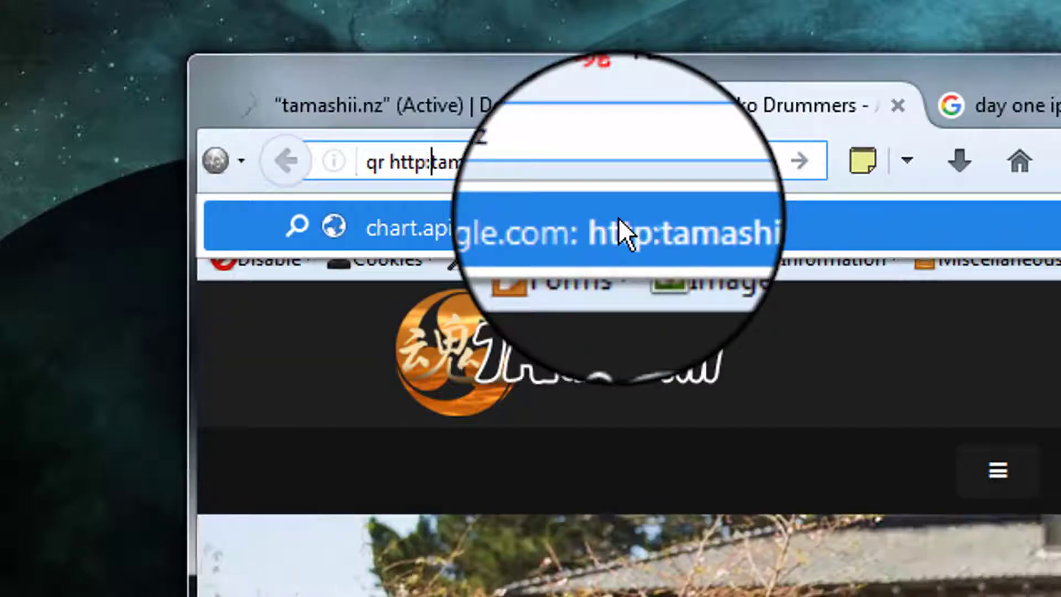
text(//)
key(Return)
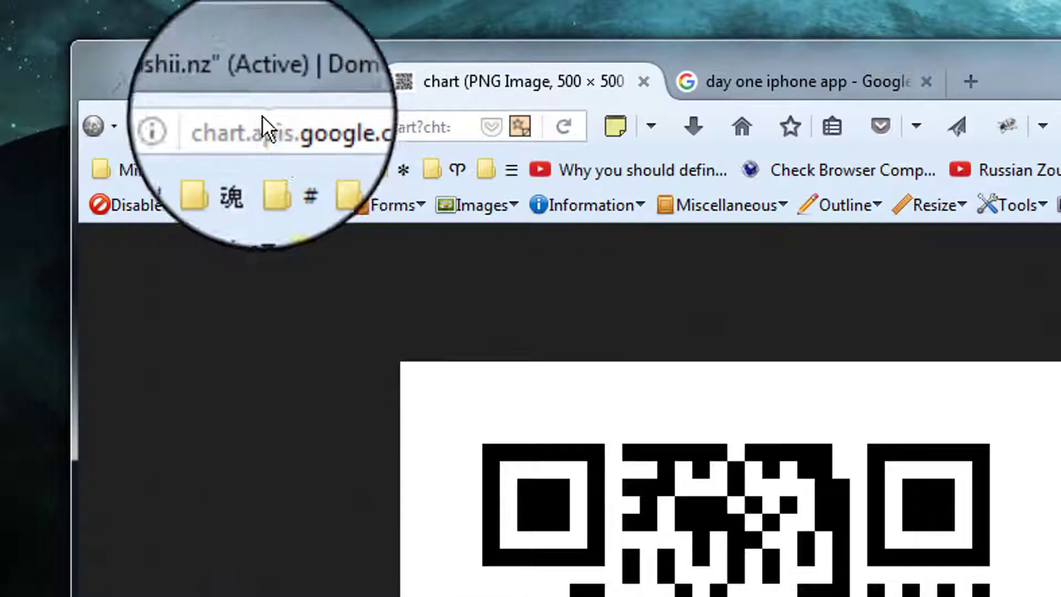
Inspect the chart address behind the QR code of the Tamashii site
click(195, 82)
drag(308, 133, 302, 141)
click(303, 138)
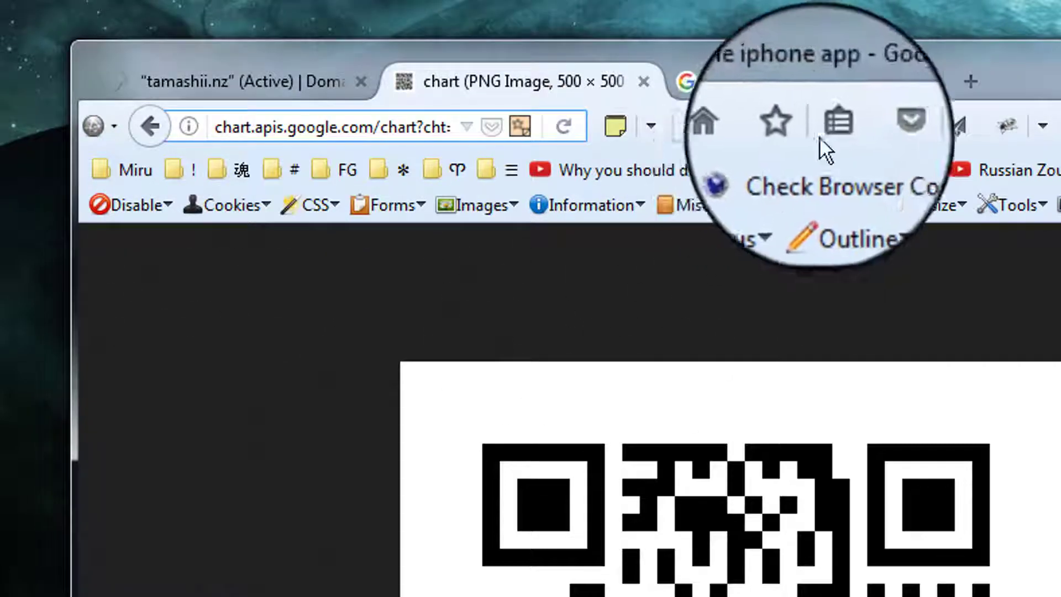
Open the properties of the "Google QR (500x)" bookmark in the Search folder and check its keyword
click(836, 126)
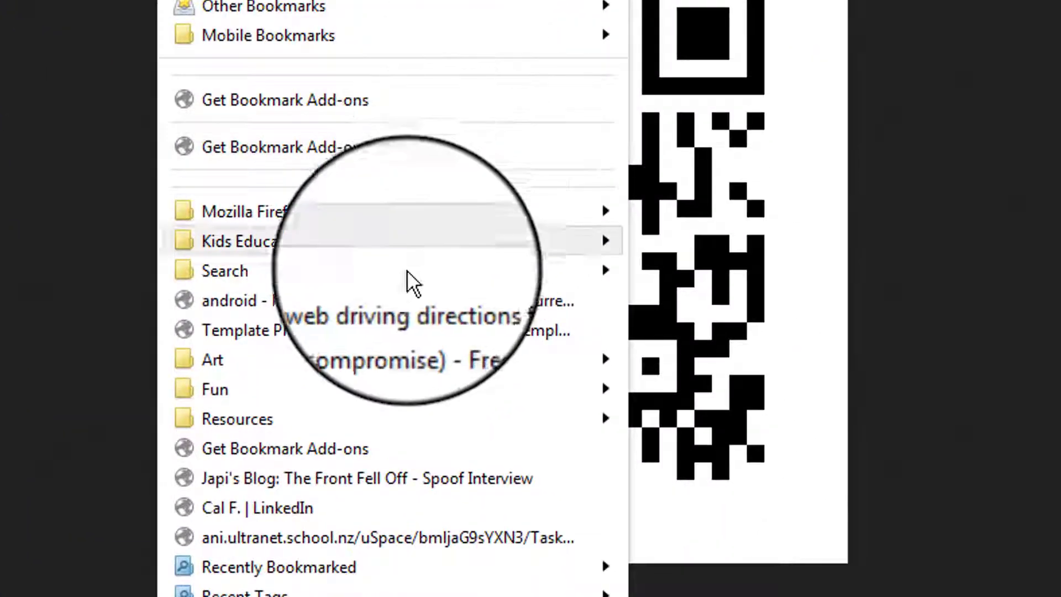
mouse_move(398, 275)
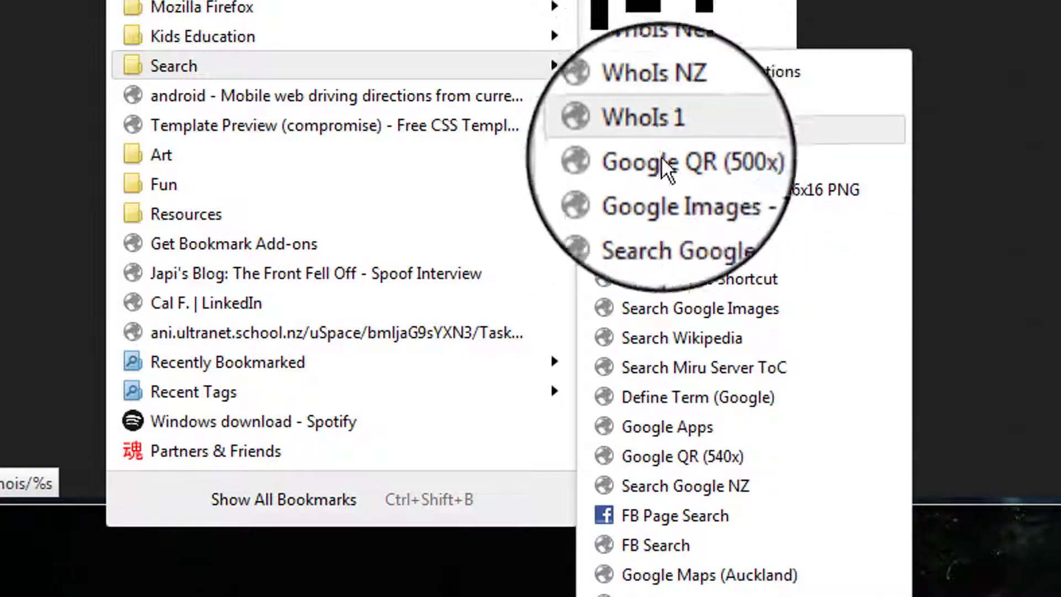
right_click(698, 161)
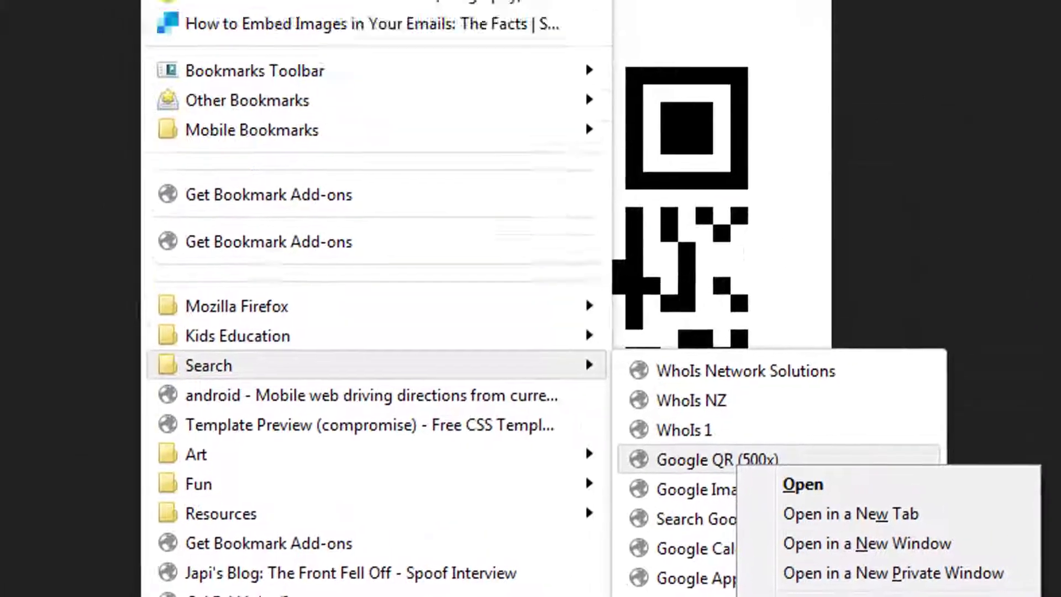
click(807, 545)
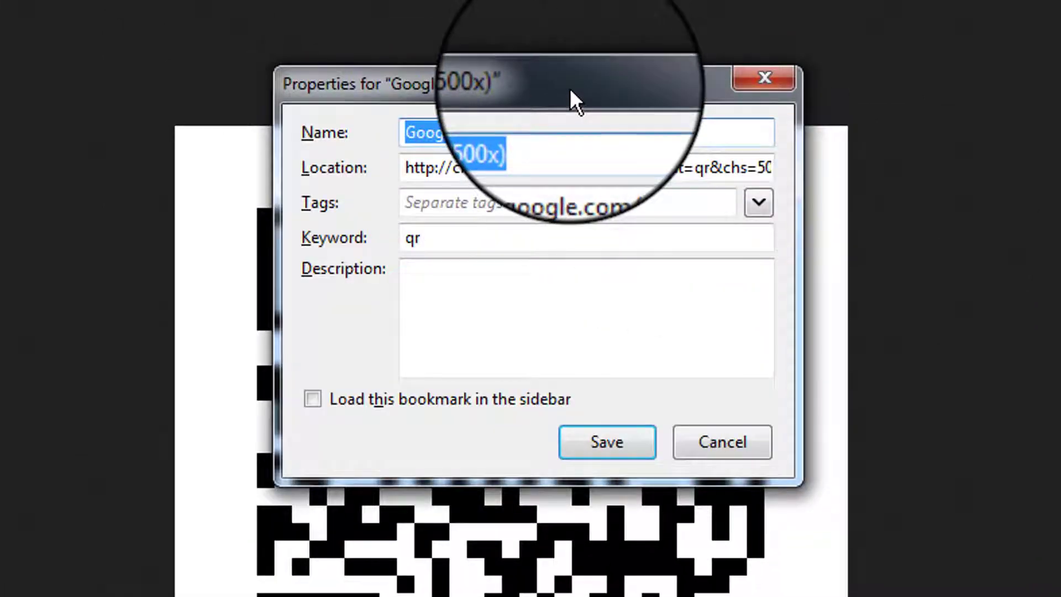
click(457, 238)
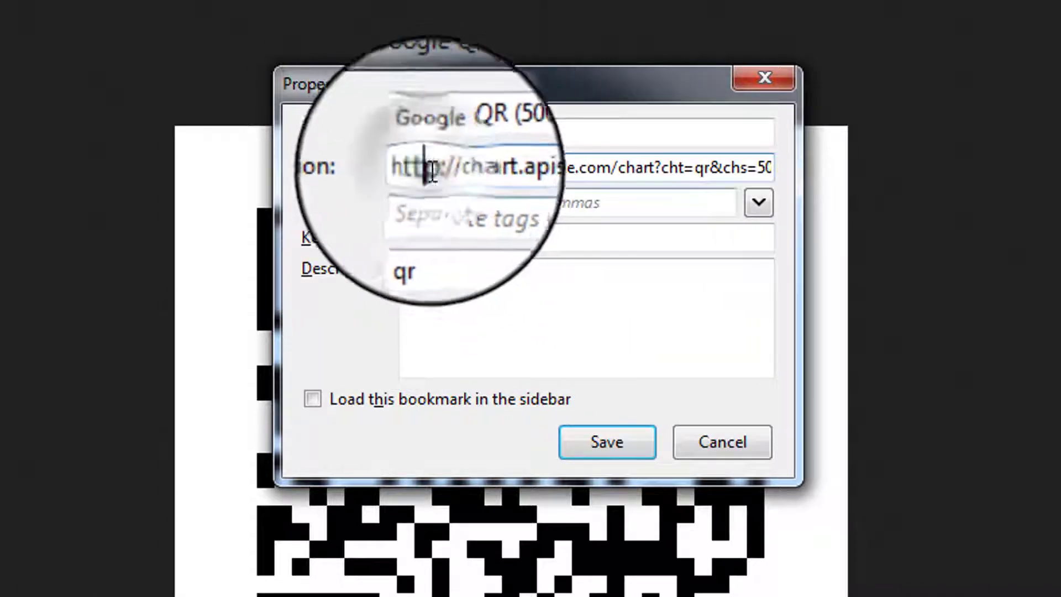
Read through the QR bookmark's location, from the chart domain through the type, size and encoding parameters
click(406, 174)
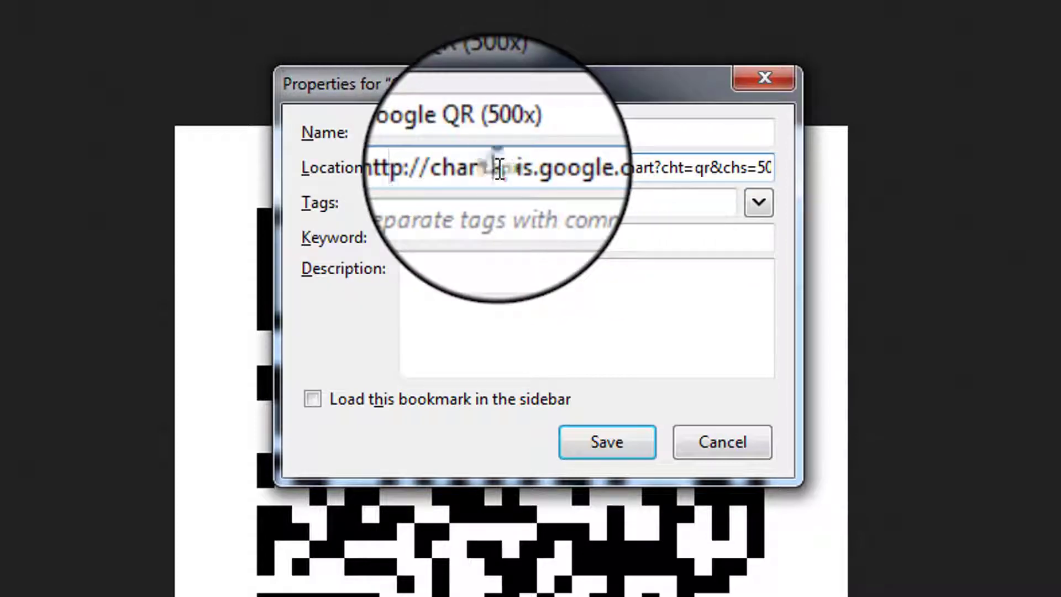
drag(493, 166, 611, 168)
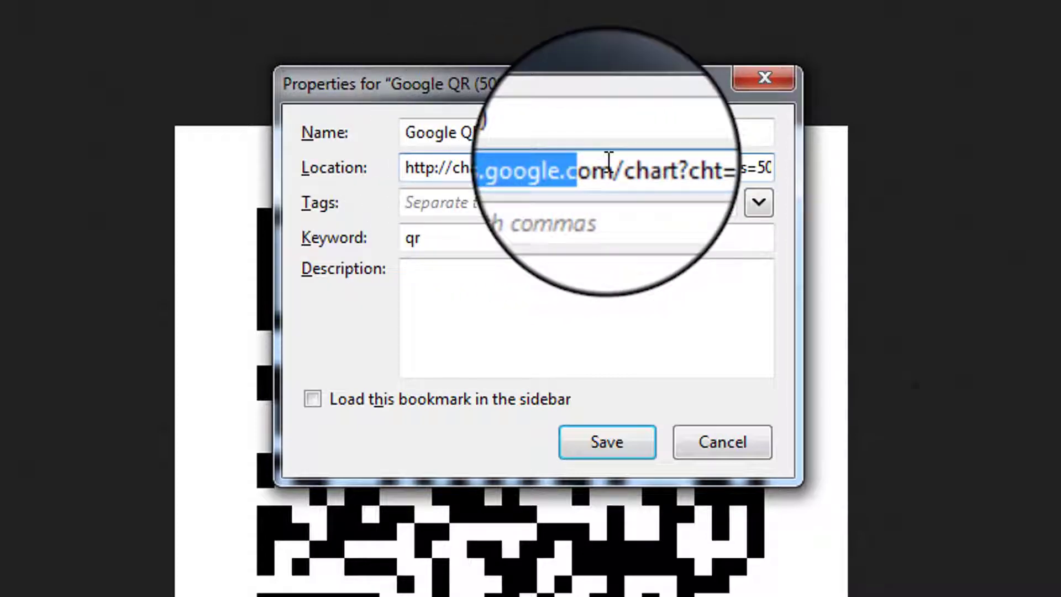
click(612, 167)
key(Right)
key(Right)
key(Right)
key(Right)
key(Right)
key(Right)
key(Right)
key(Right)
key(Right)
key(Right)
key(Right)
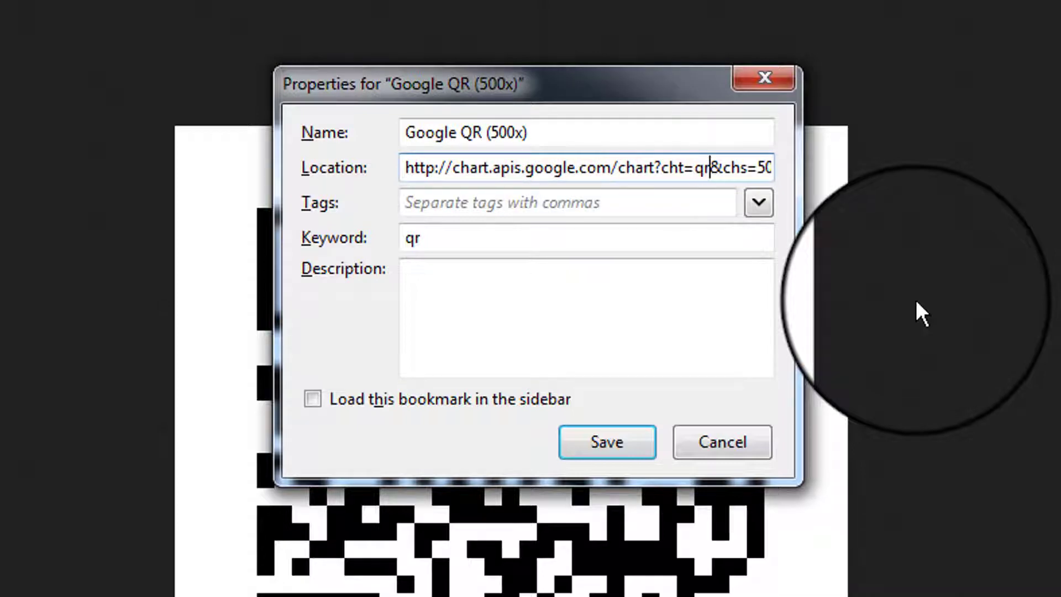
key(Right)
key(Right)
key(Right)
key(Right)
key(Right)
key(Right)
key(Right)
key(Right)
key(Right)
key(Right)
key(Right)
key(Right)
key(Right)
key(Right)
key(Right)
key(Right)
key(Right)
key(Right)
key(Right)
key(Right)
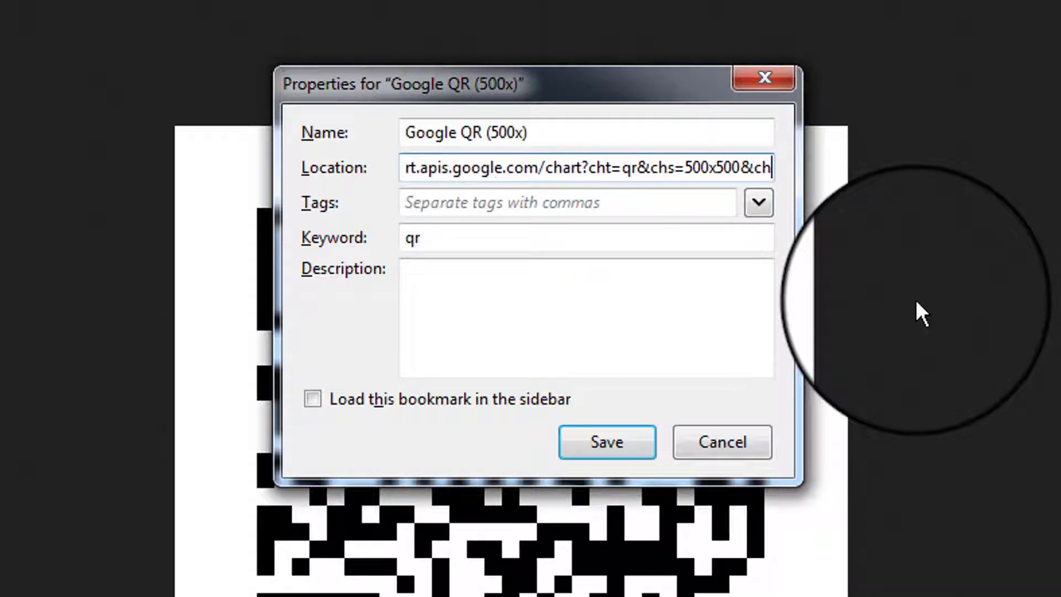
key(Right)
key(Right)
key(Right)
key(Right)
key(Right)
key(Right)
key(Right)
key(Right)
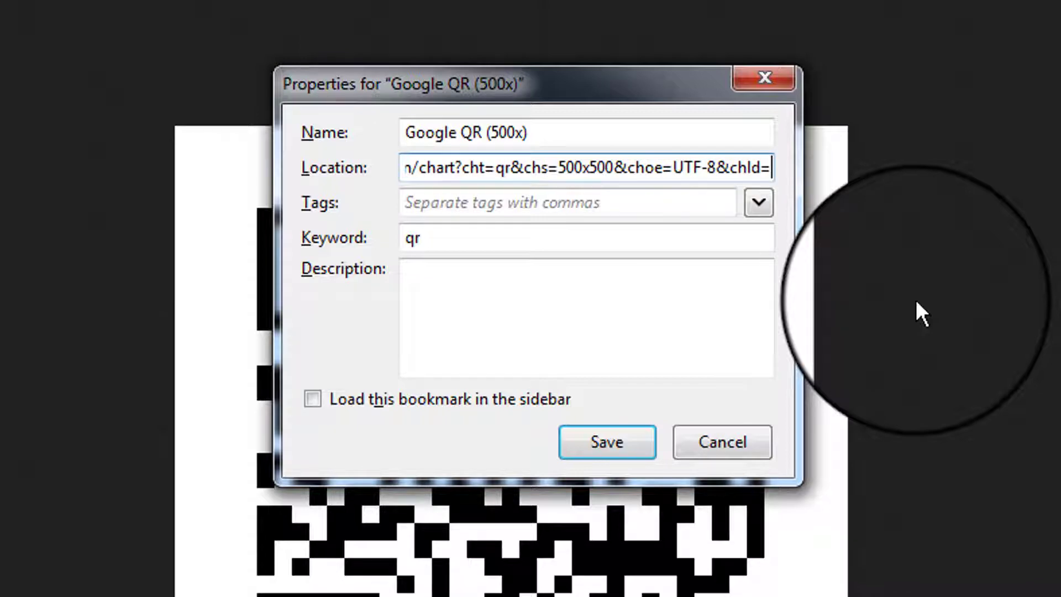
Inspect the chl parameter and its %s placeholder at the end of the location, and close the properties without saving
key(Home)
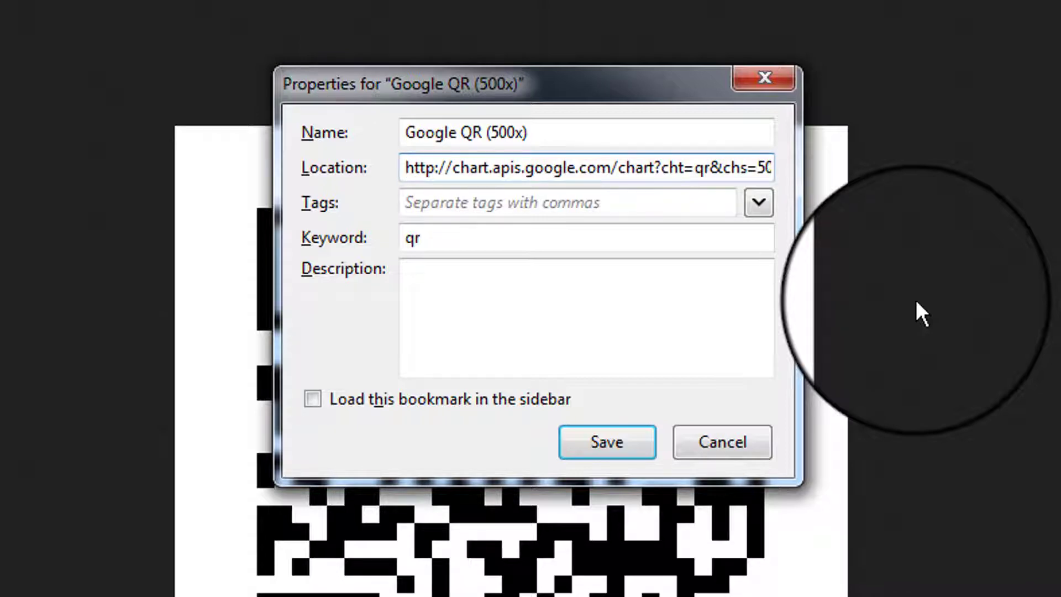
key(End)
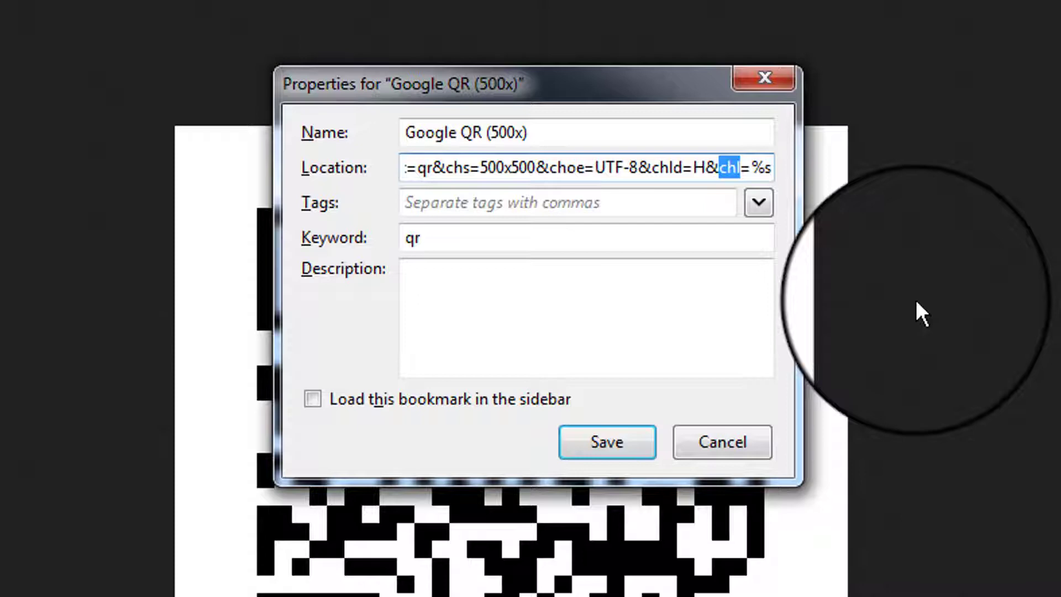
key(End)
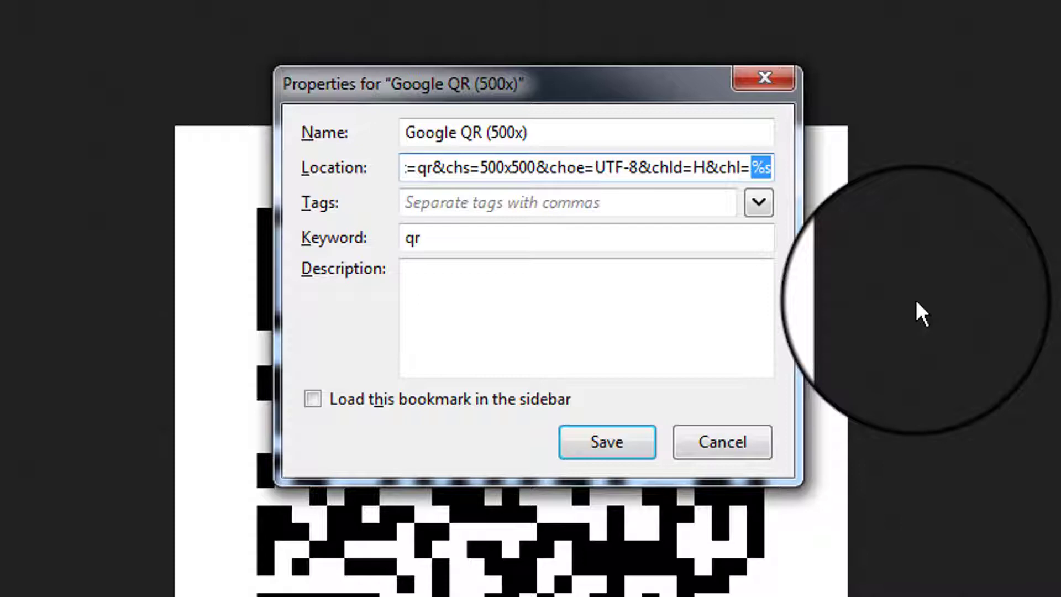
click(725, 442)
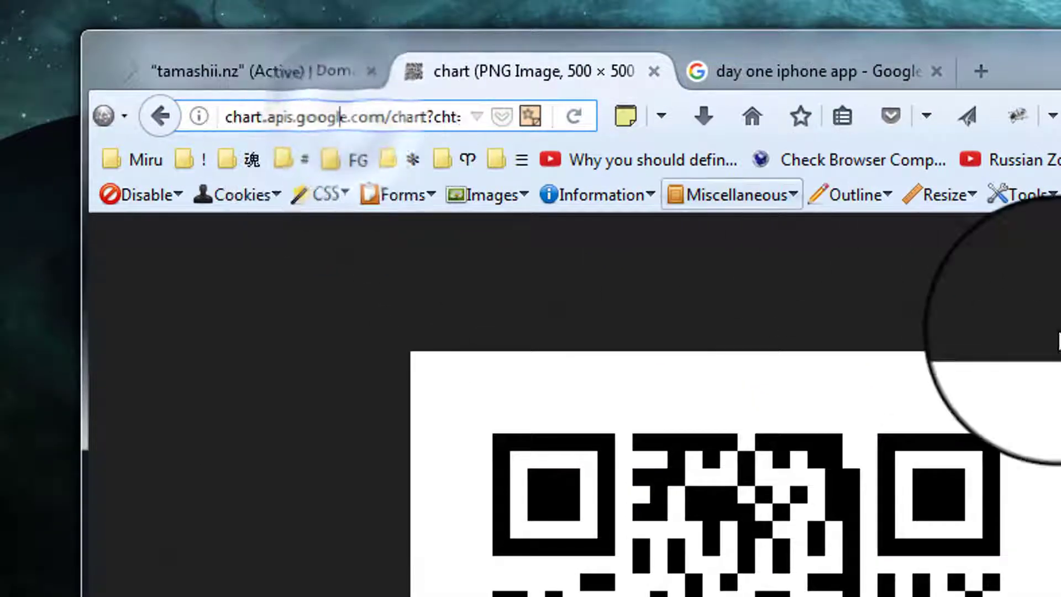
Generate a QR code for plain text with "qr hello this is a test"
key(ctrl+l)
text(qr )
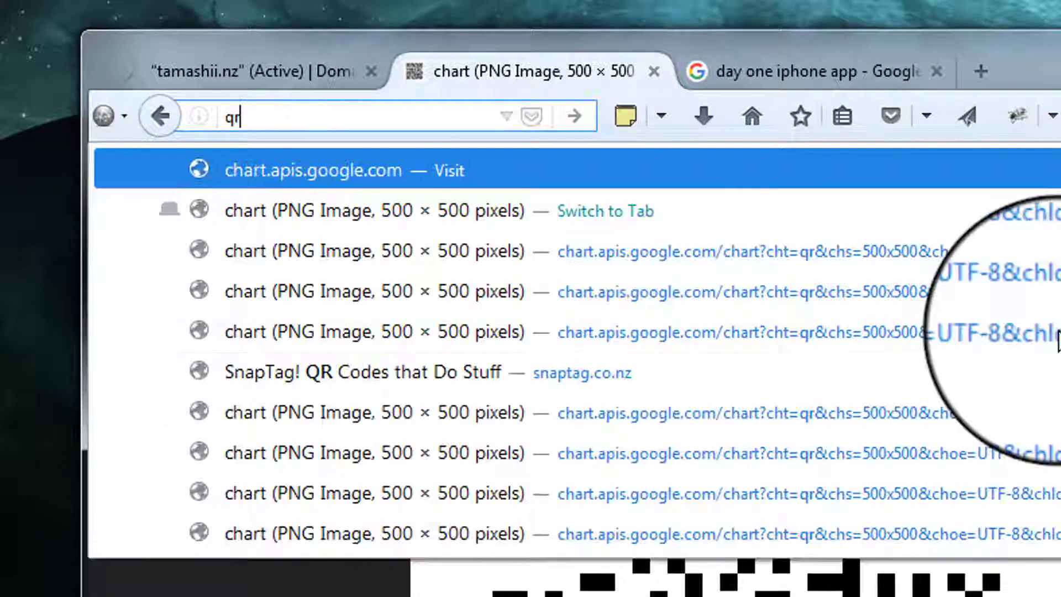
text(hello )
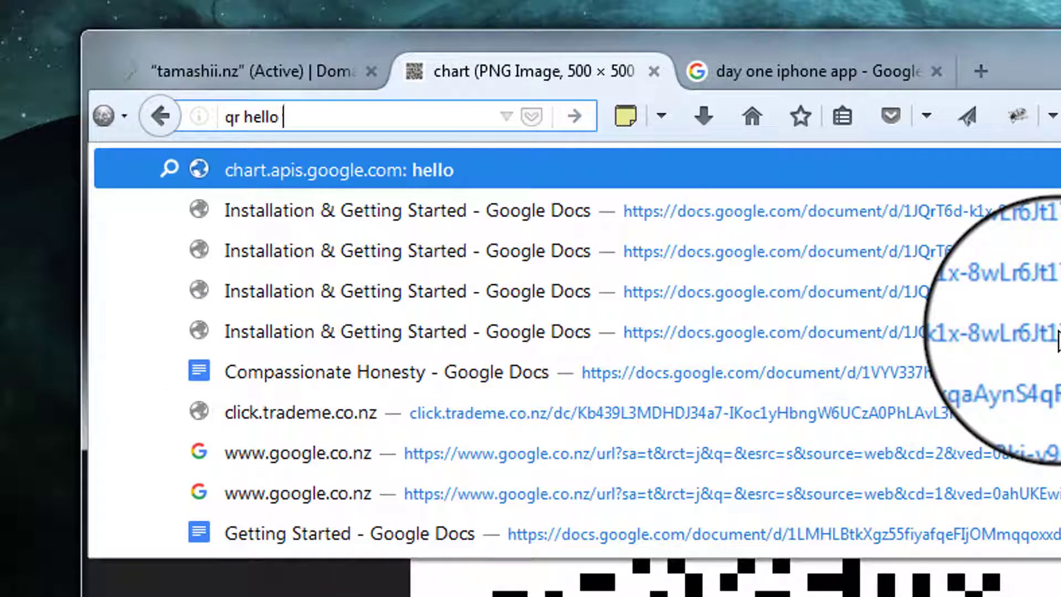
text(this is a test)
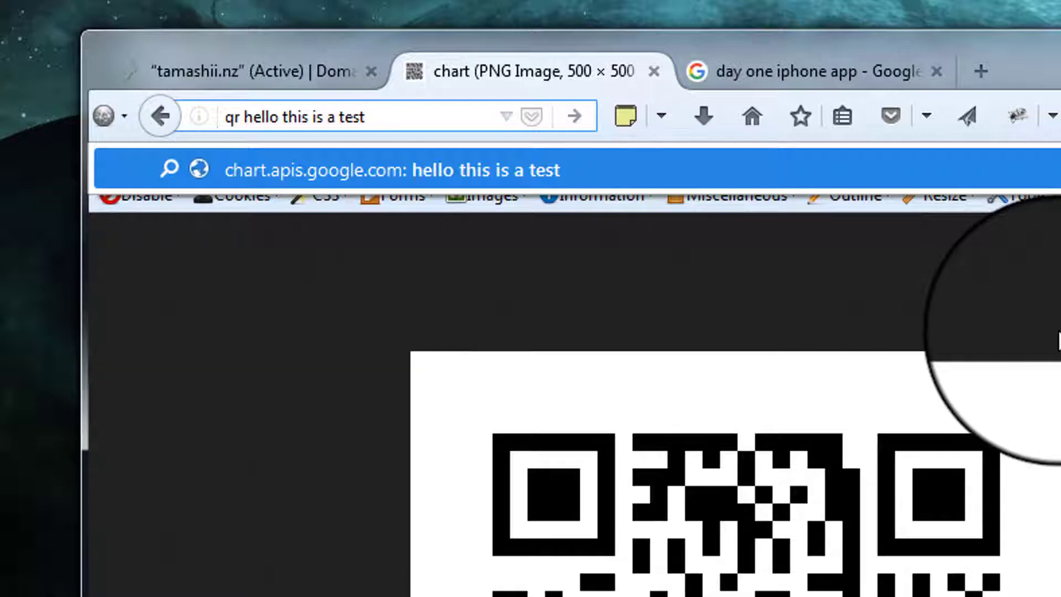
key(Return)
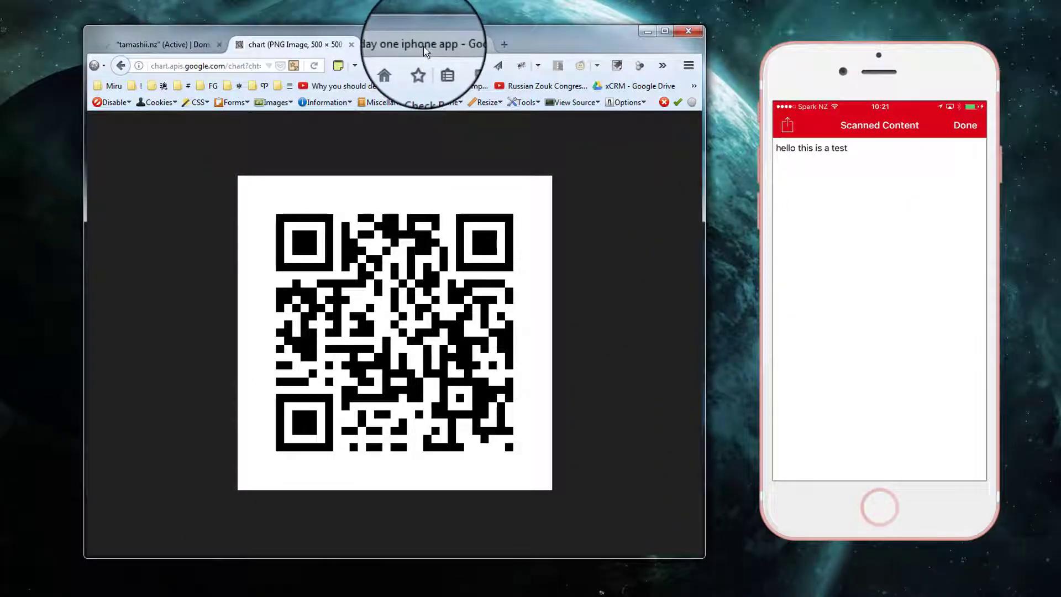
Open the Day One Journal App Store page from the "day one iphone app" Google results and look through the listing
click(377, 49)
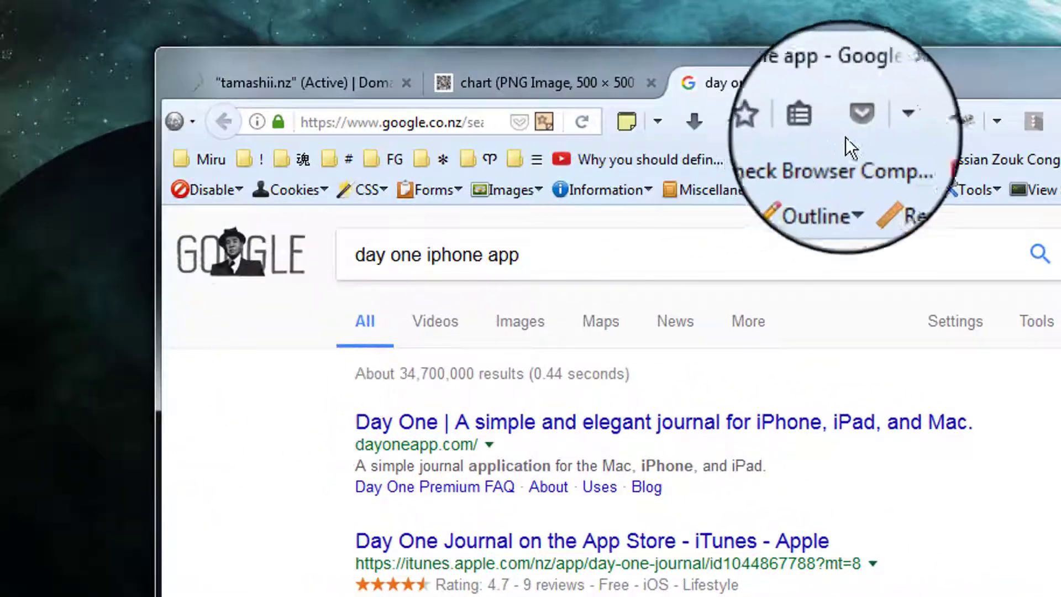
click(546, 251)
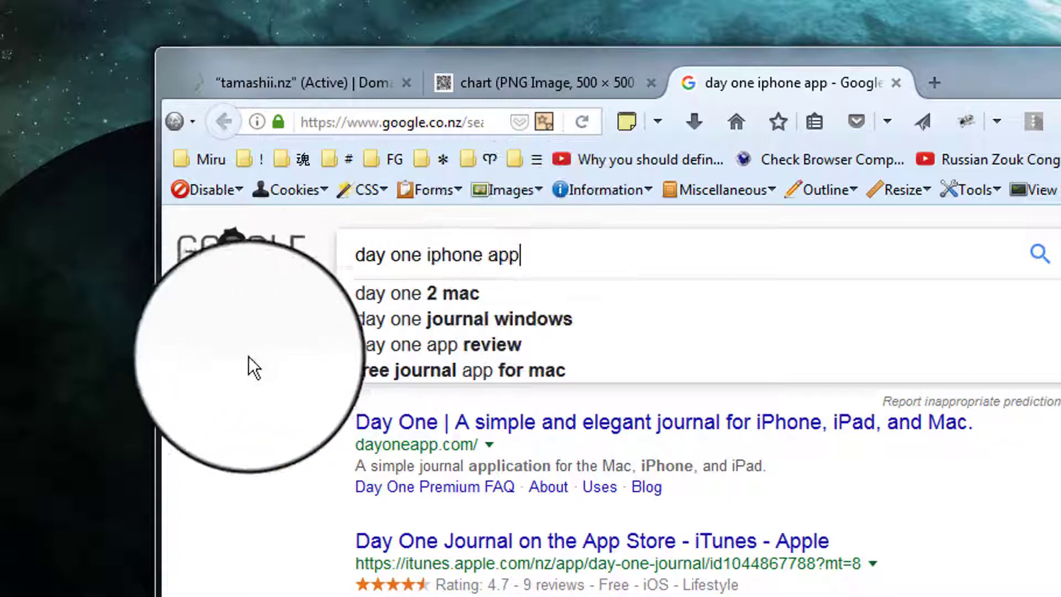
key(Return)
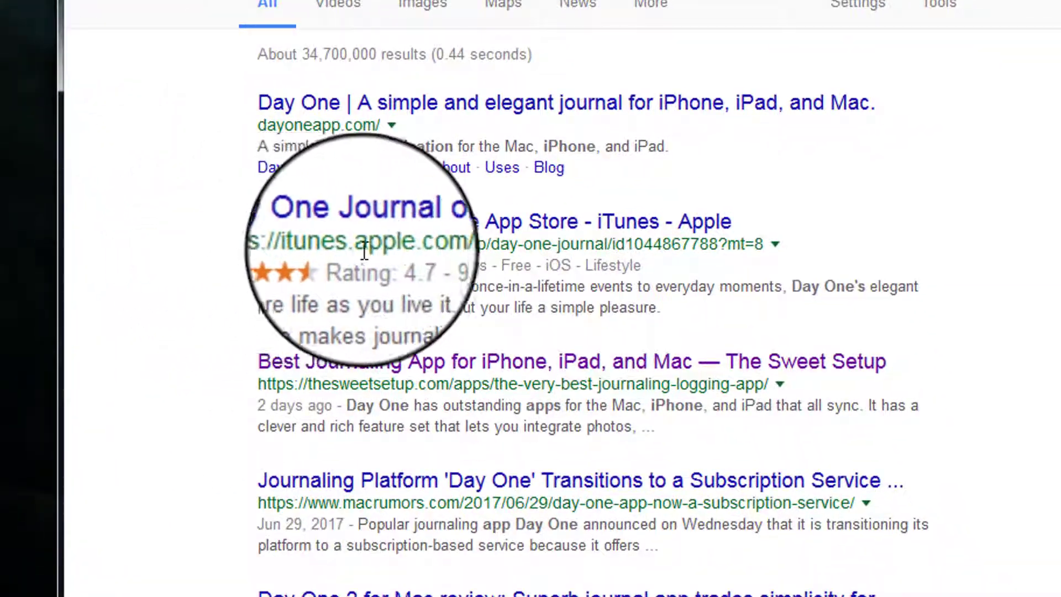
click(408, 234)
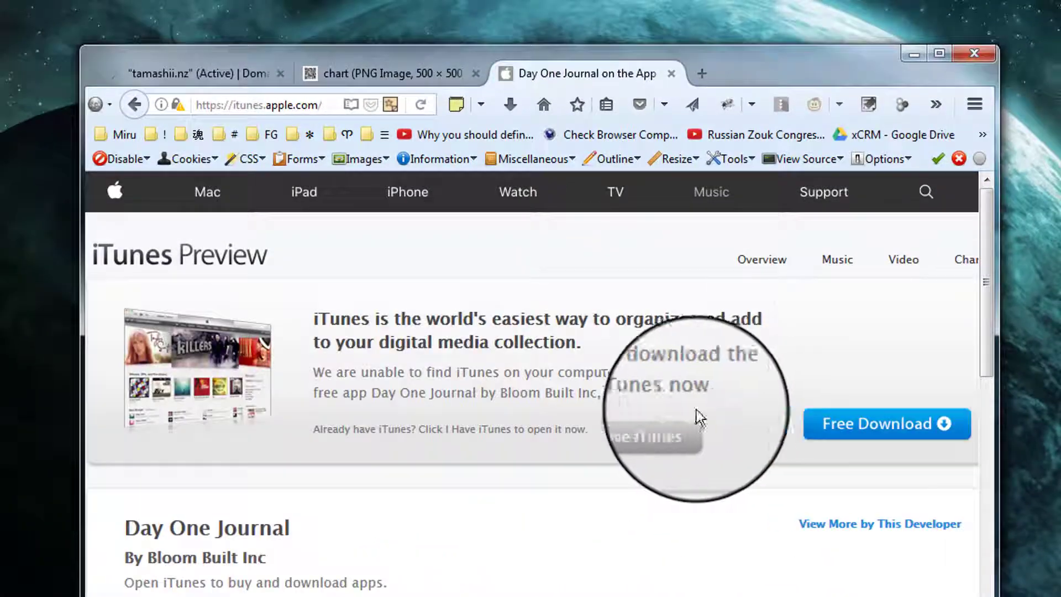
scroll(562, 447, down, 6)
scroll(560, 434, down, 10)
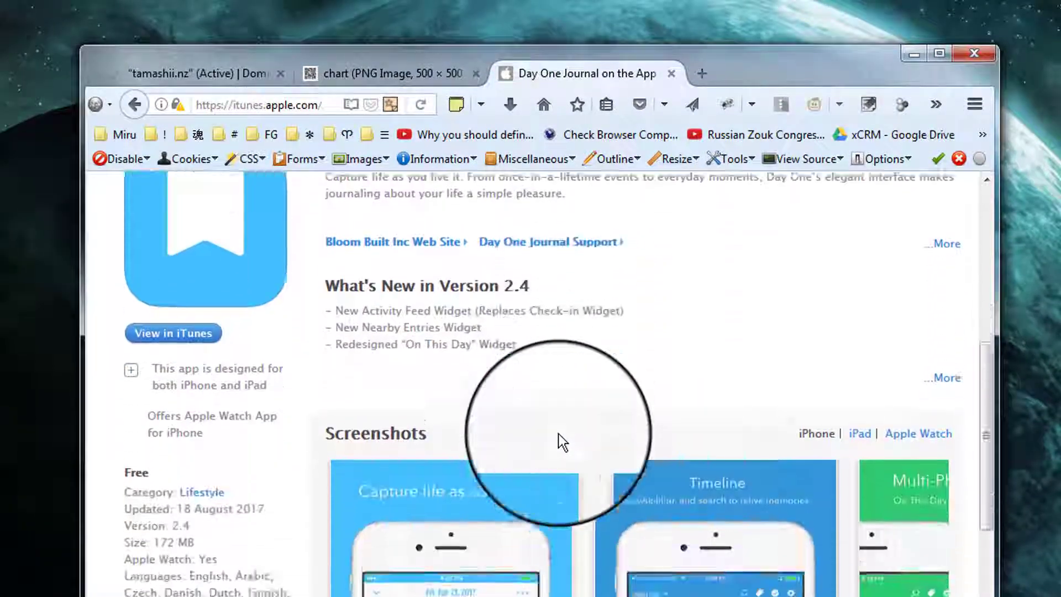
scroll(558, 433, down, 6)
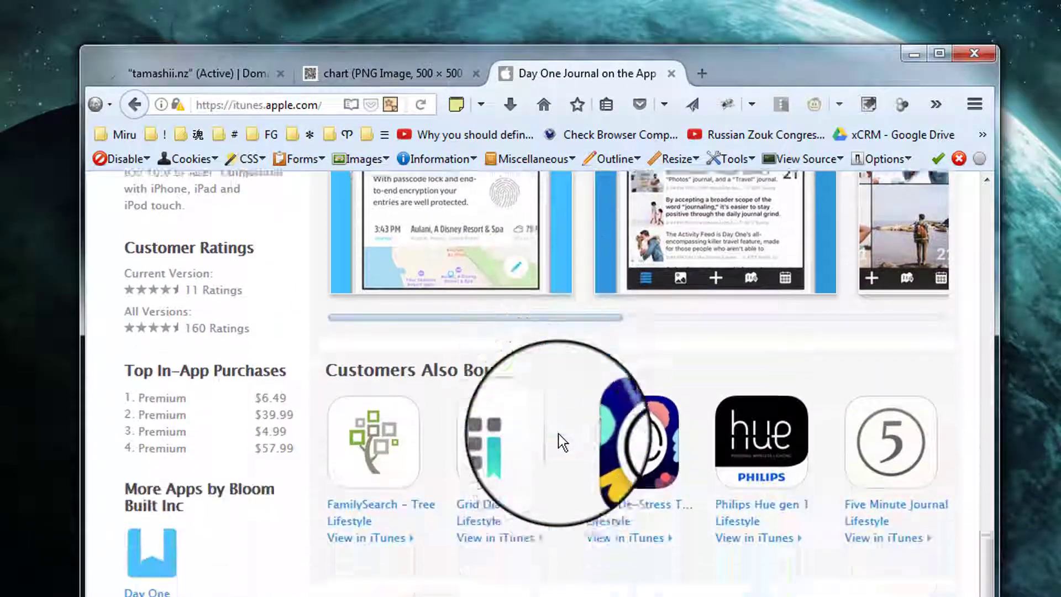
scroll(559, 433, up, 3)
scroll(558, 433, up, 15)
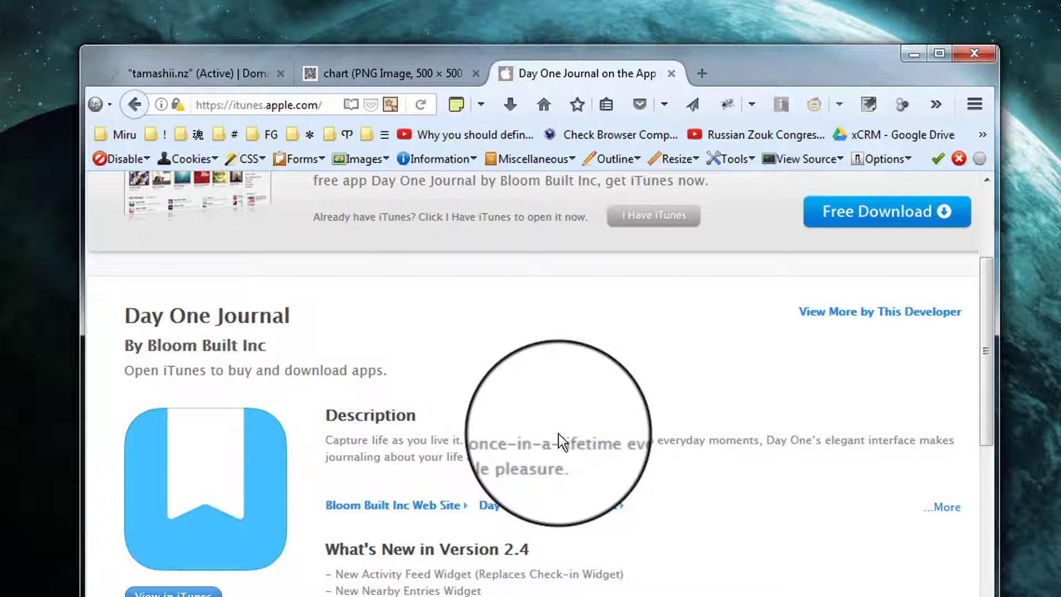
Generate a QR code for the Day One Journal page by putting the keyword "qr" before its full address
click(281, 106)
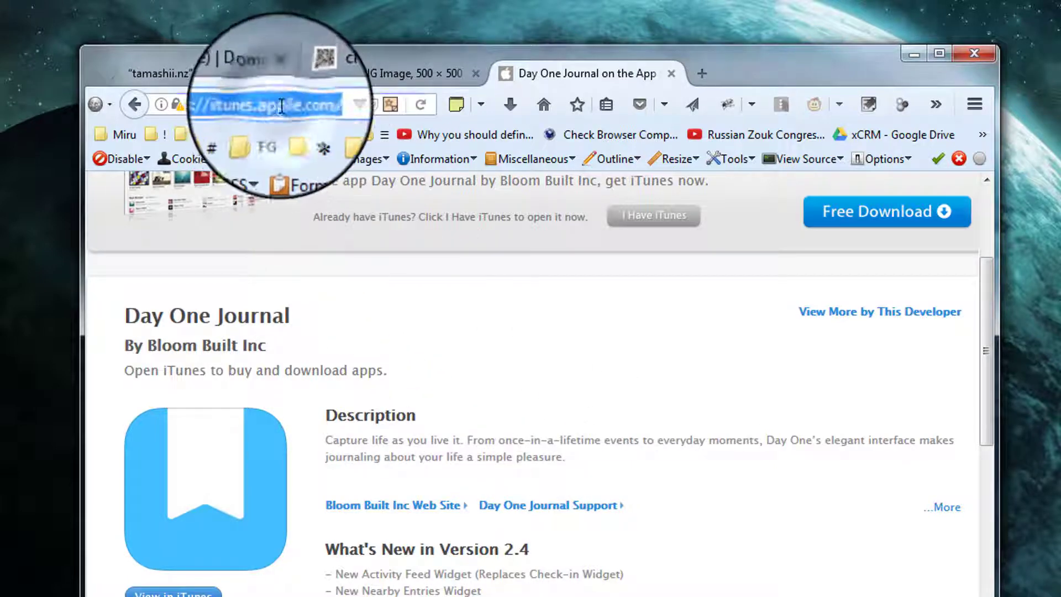
key(Home)
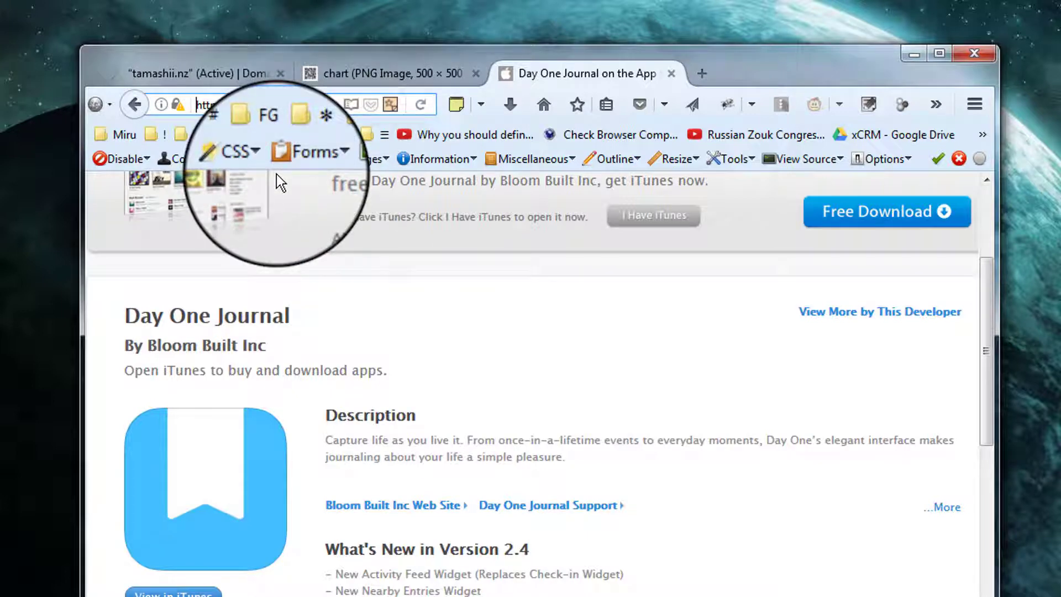
key(End)
key(Home)
key(ctrl+v)
key(Return)
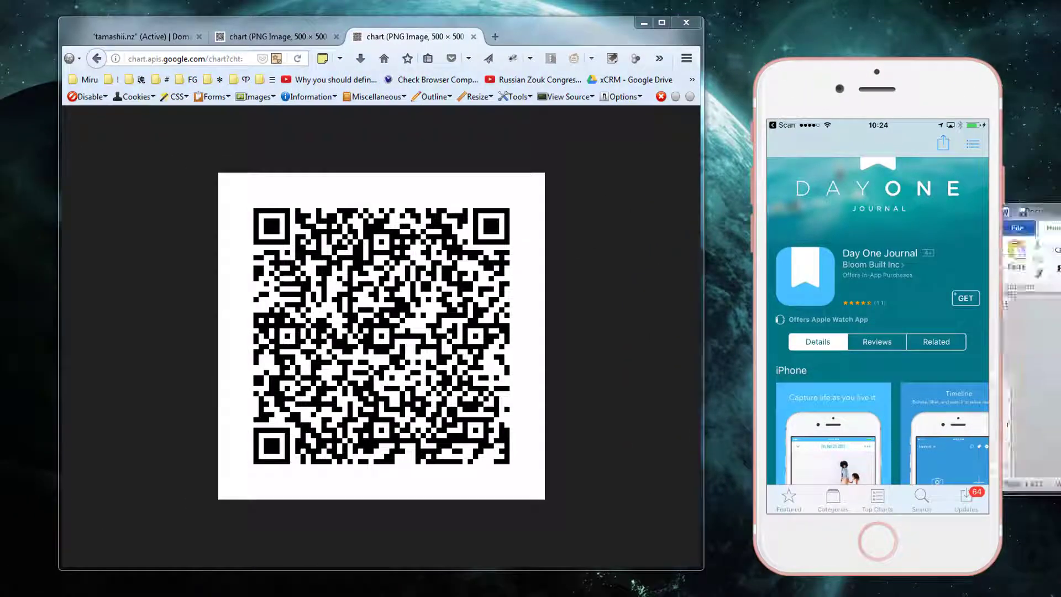
Bring the Word document in front of the browser and copy the full chart address ending in "chl=%s"
drag(1058, 216, 370, 275)
click(551, 472)
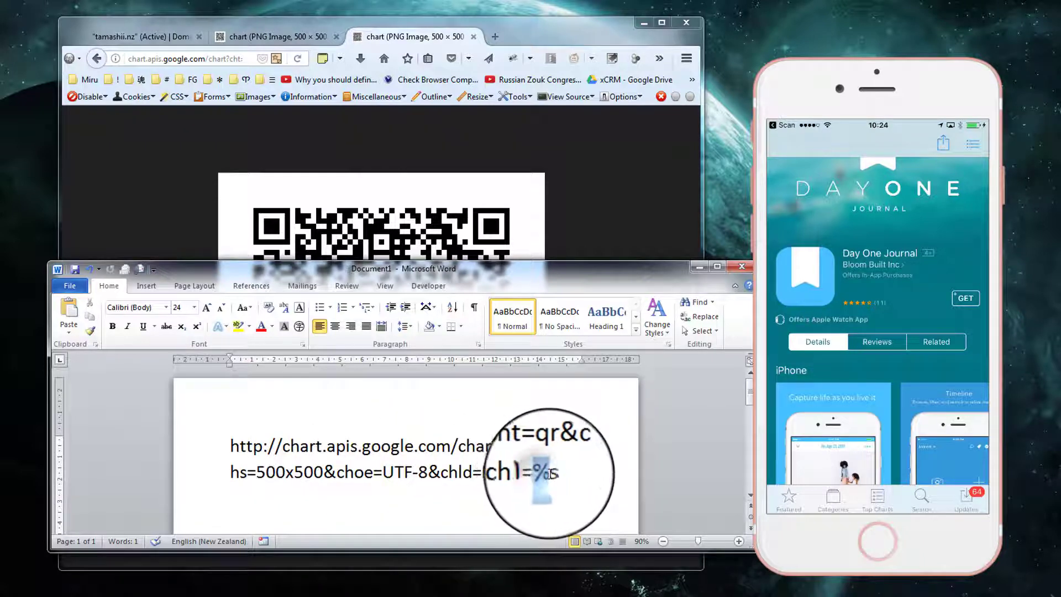
drag(539, 467, 569, 487)
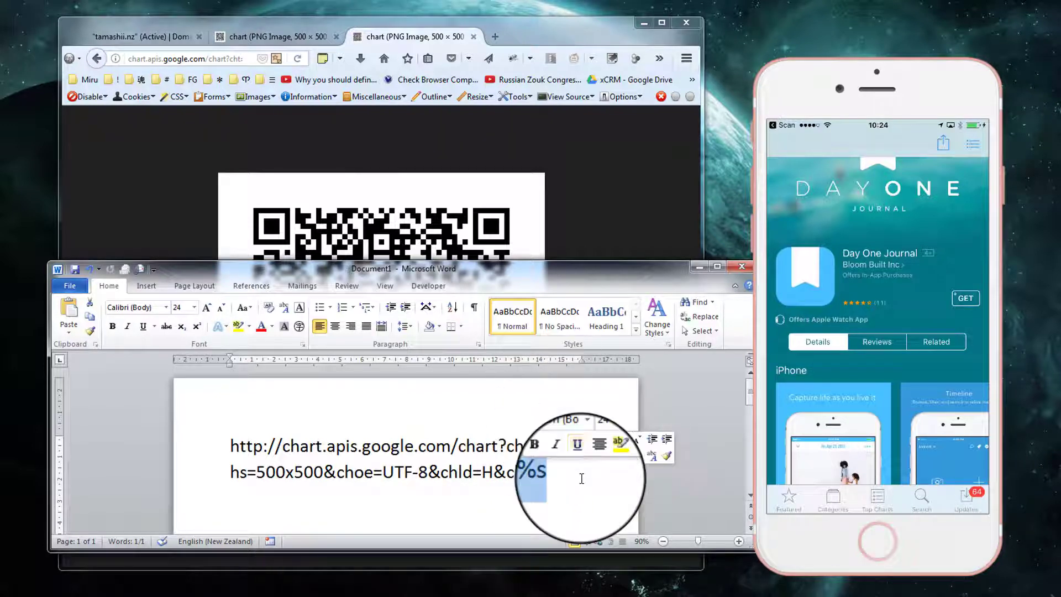
triple_click(549, 467)
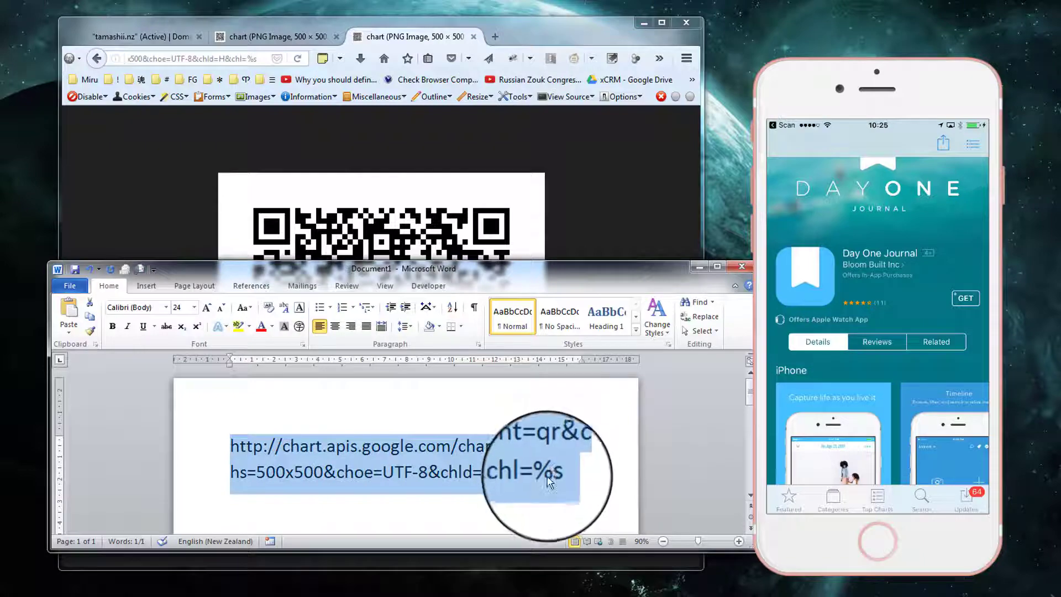
click(437, 449)
double_click(166, 446)
key(ctrl+c)
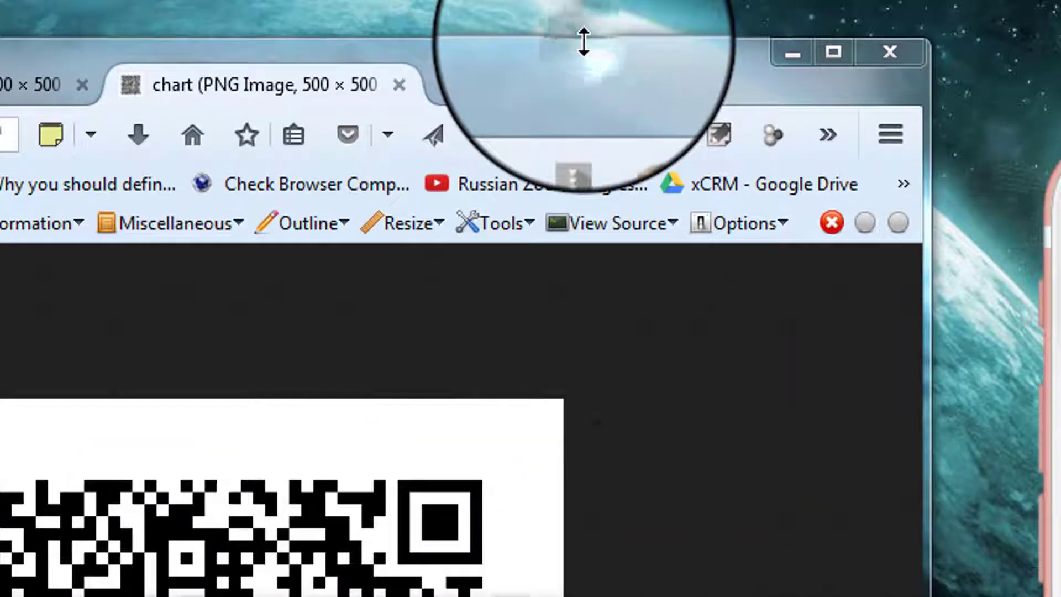
Start a new bookmark in the Search bookmarks folder and paste the copied chart address as its location
click(294, 136)
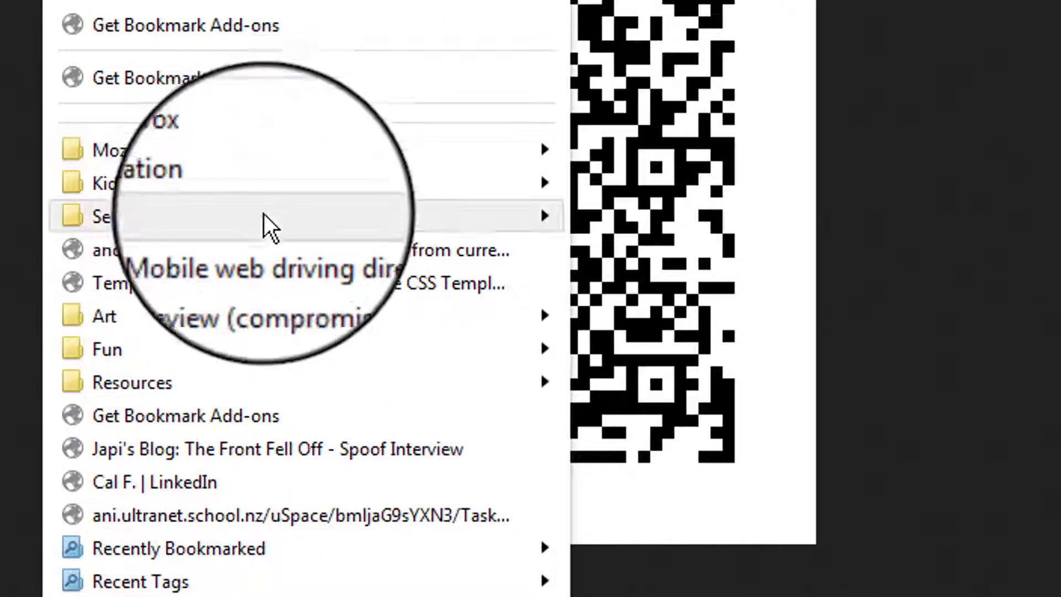
mouse_move(262, 217)
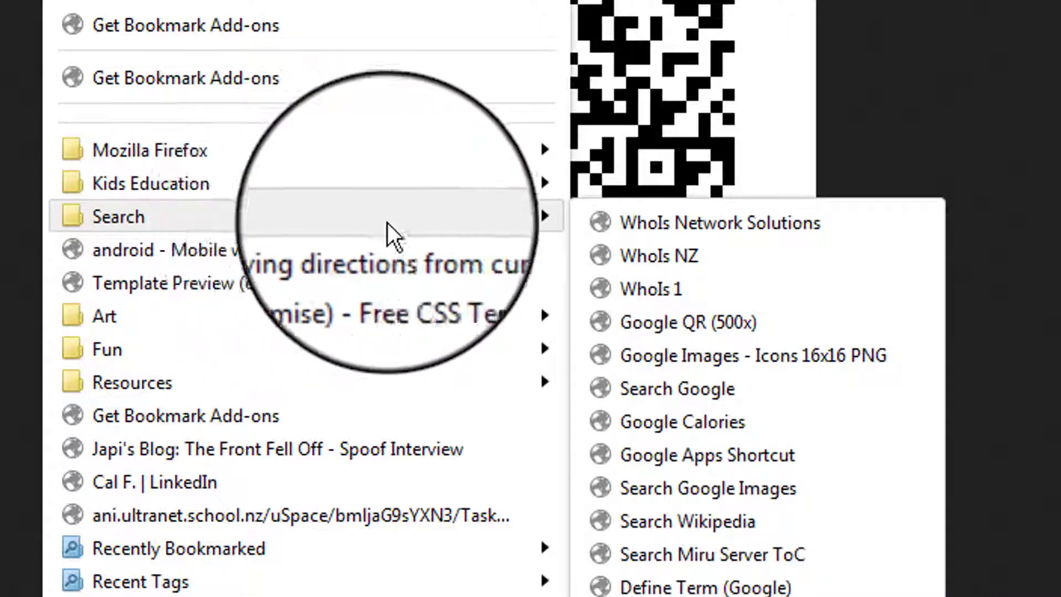
right_click(733, 277)
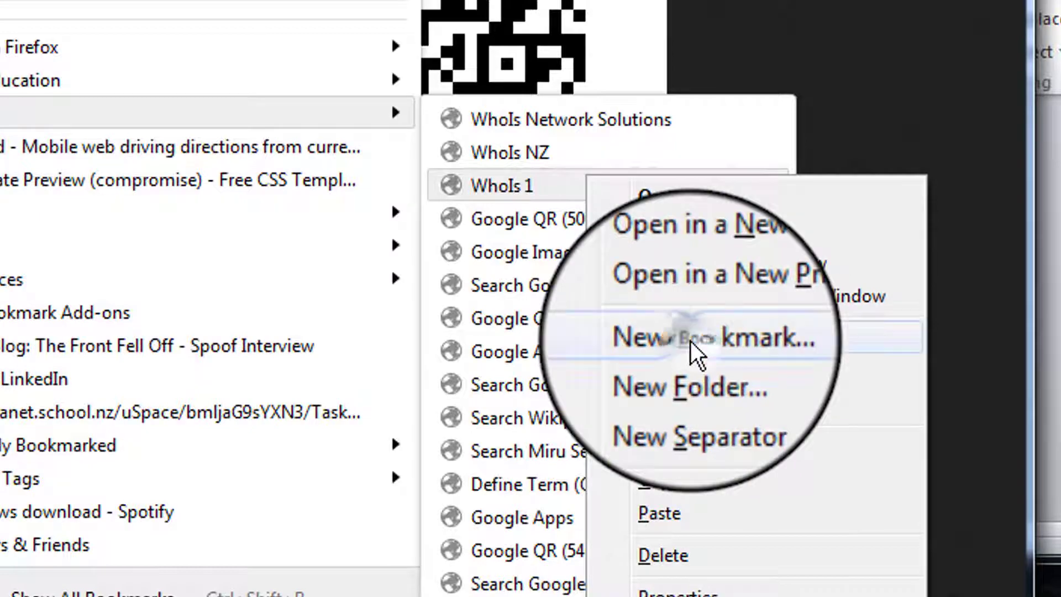
click(691, 340)
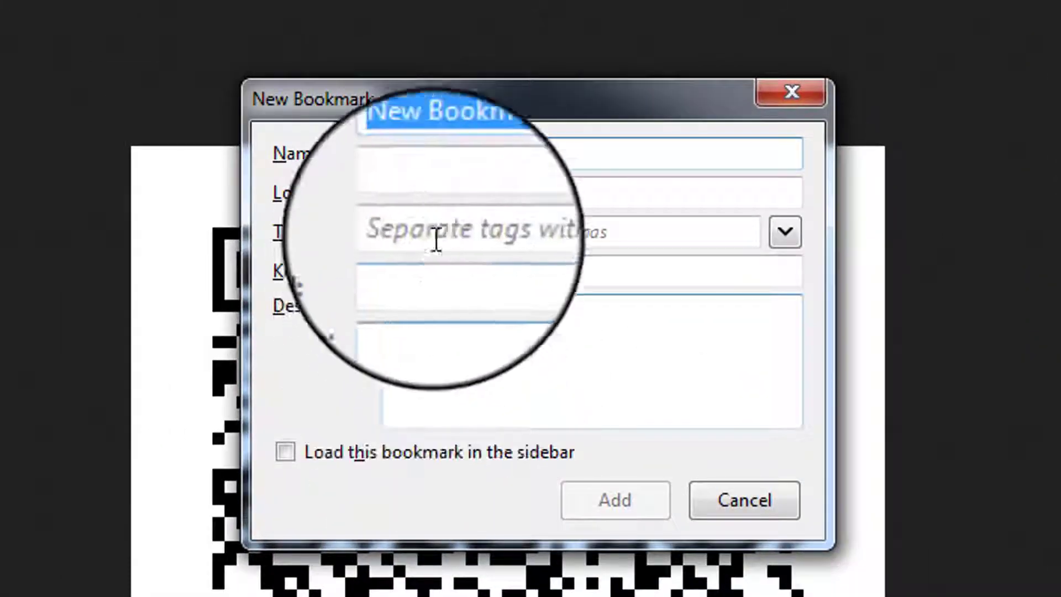
click(449, 196)
key(ctrl+v)
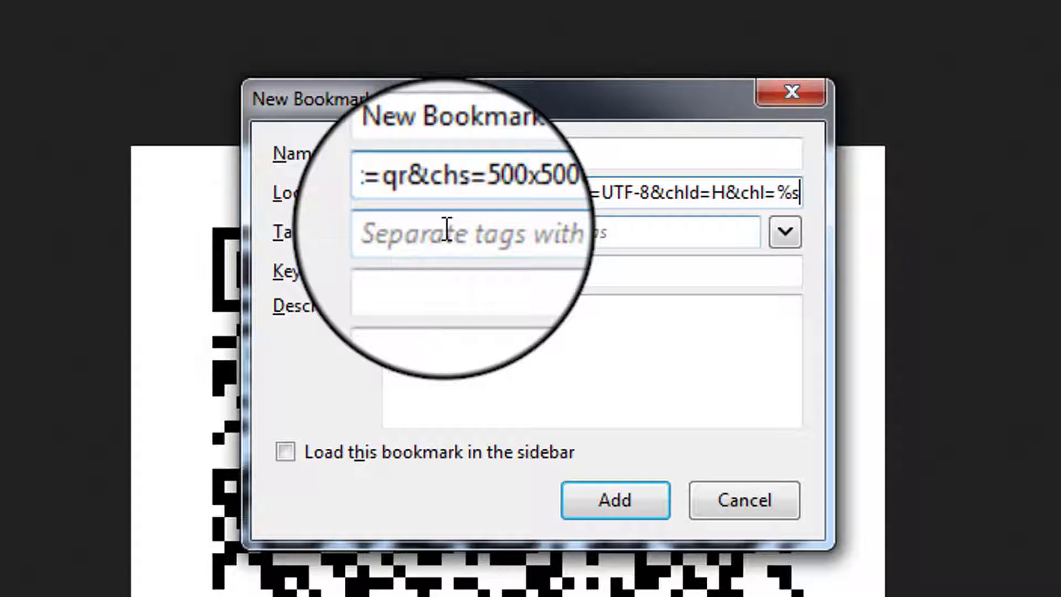
key(Home)
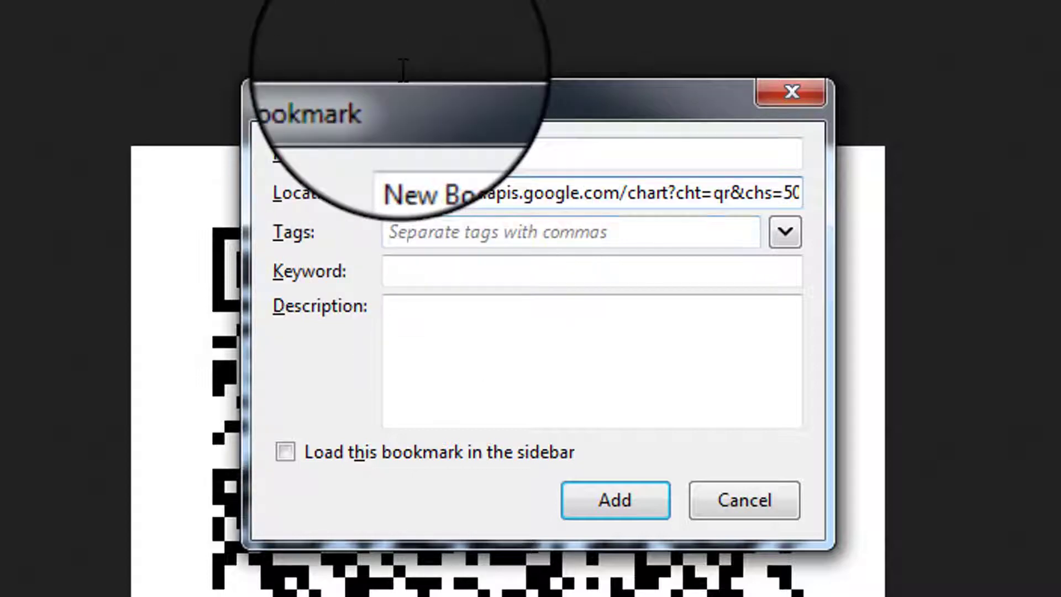
Give the new bookmark the keyword "qr1" and add it
click(415, 272)
text(qr1)
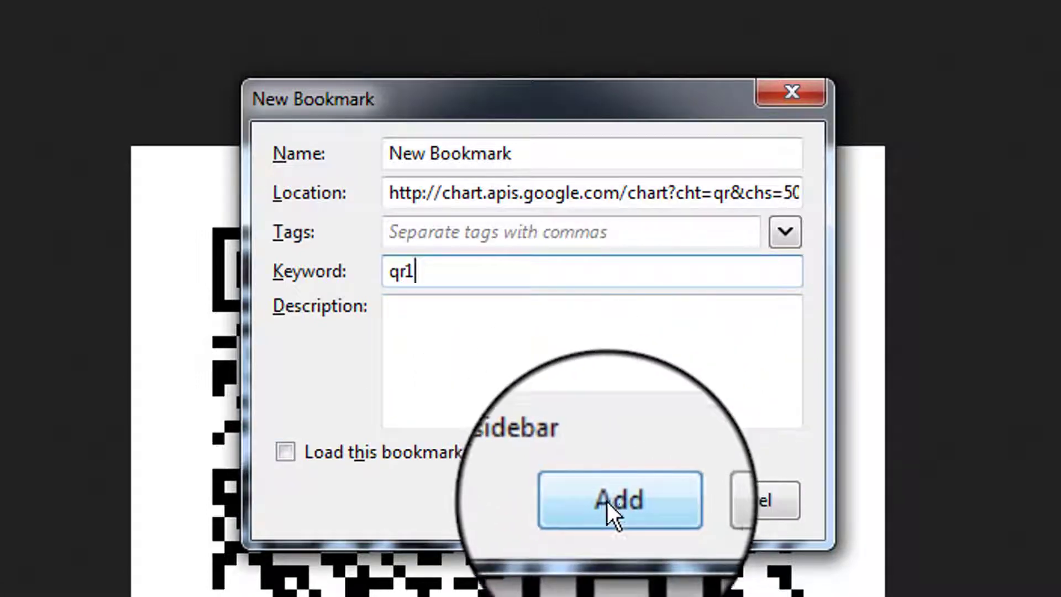
click(609, 500)
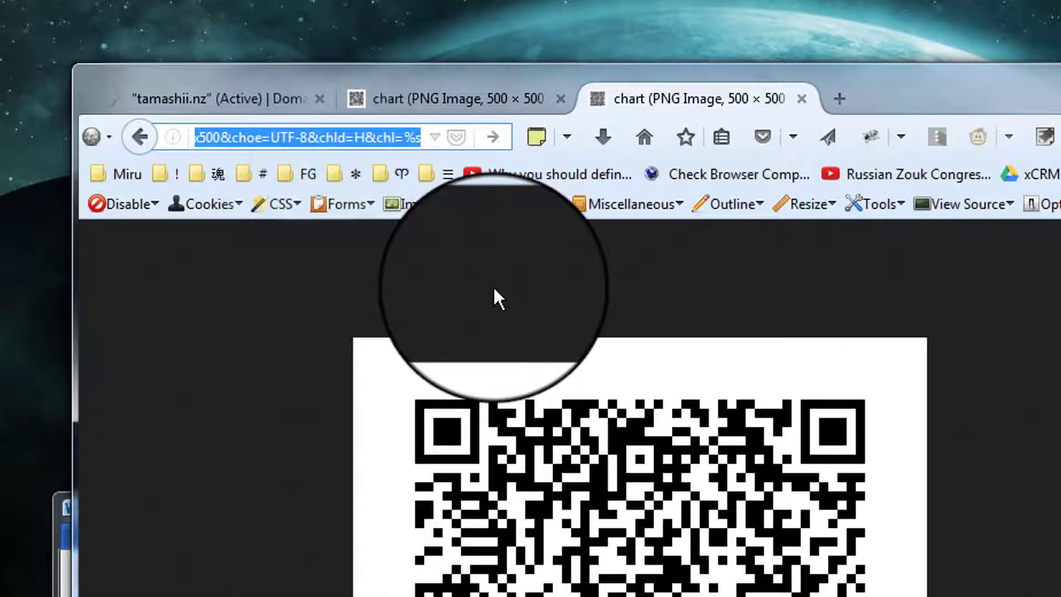
text(qr1)
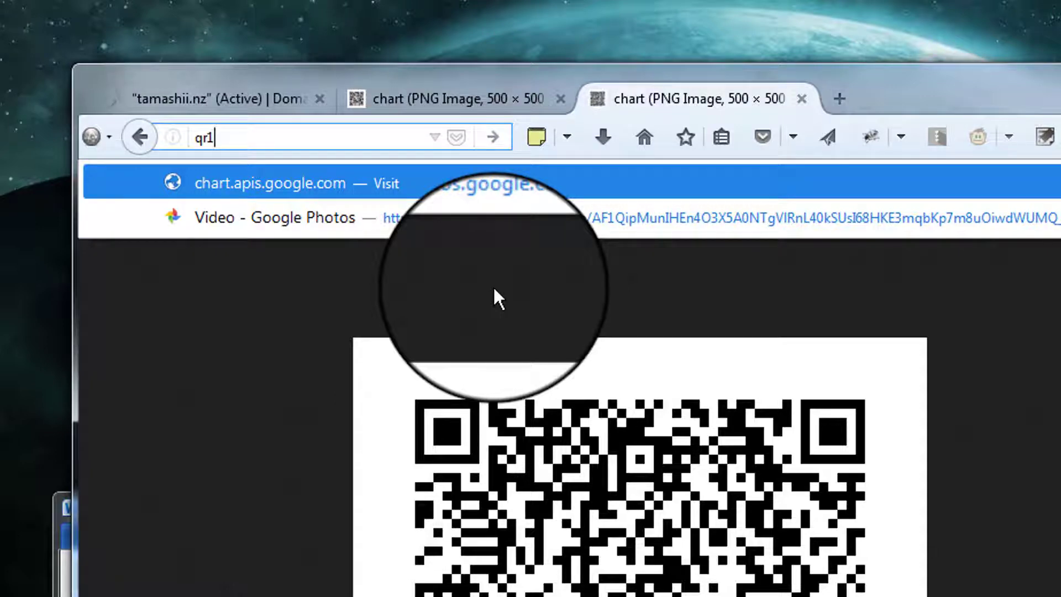
text(h)
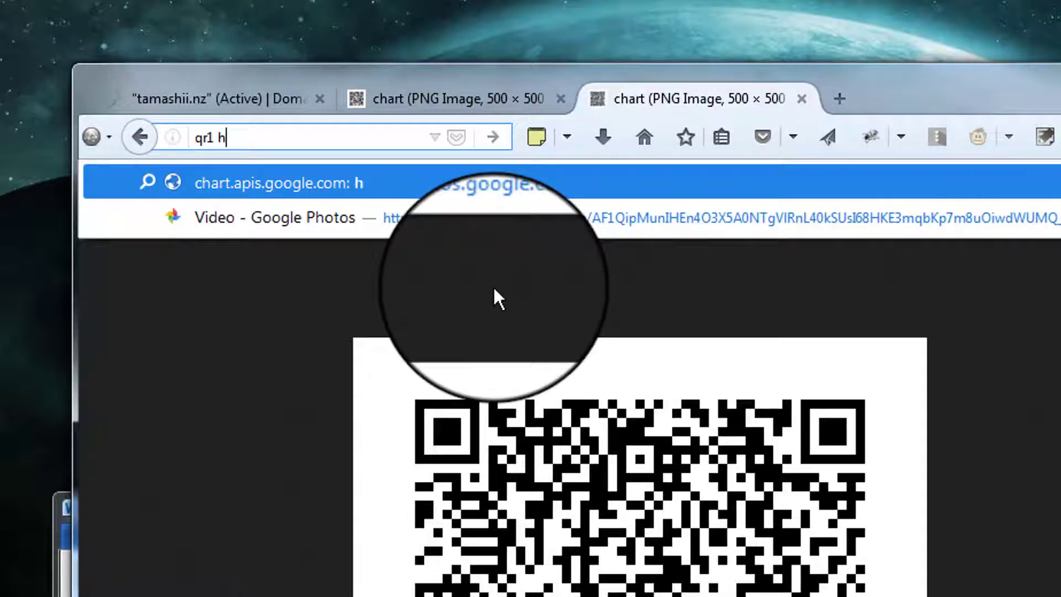
text(ttp)
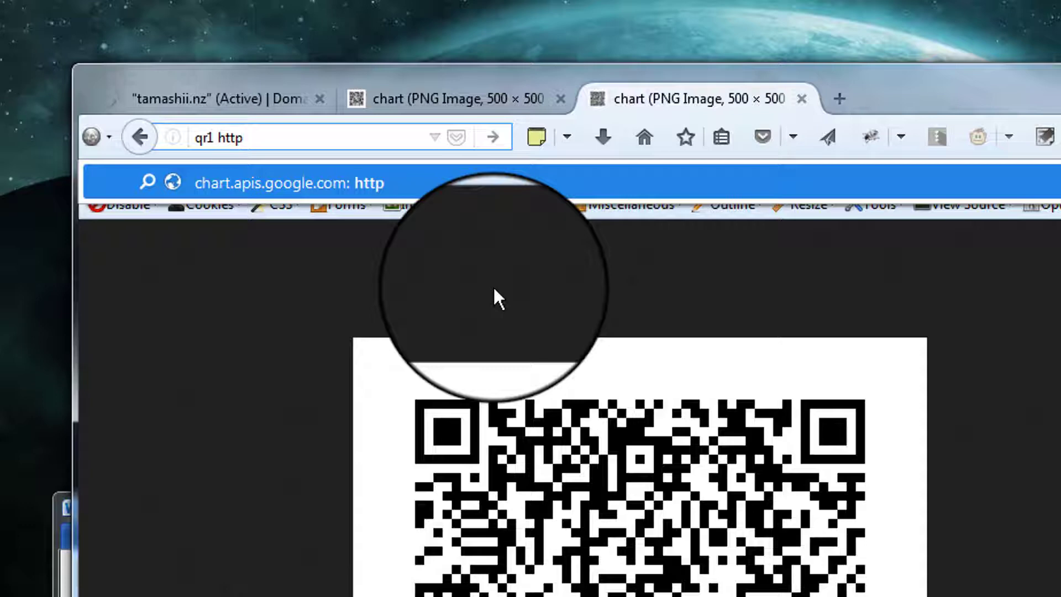
text(://google.com)
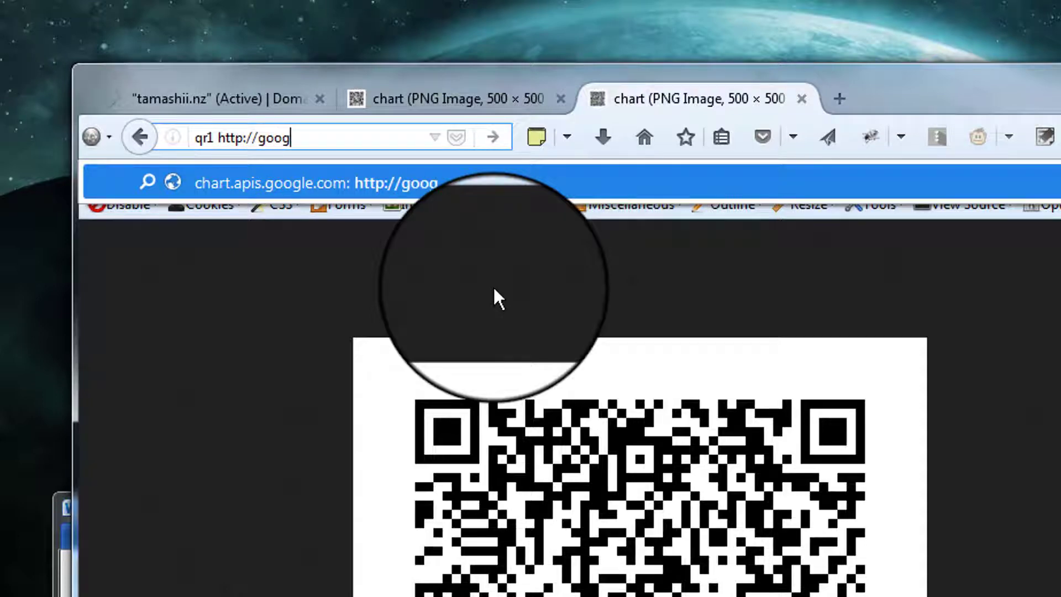
key(Return)
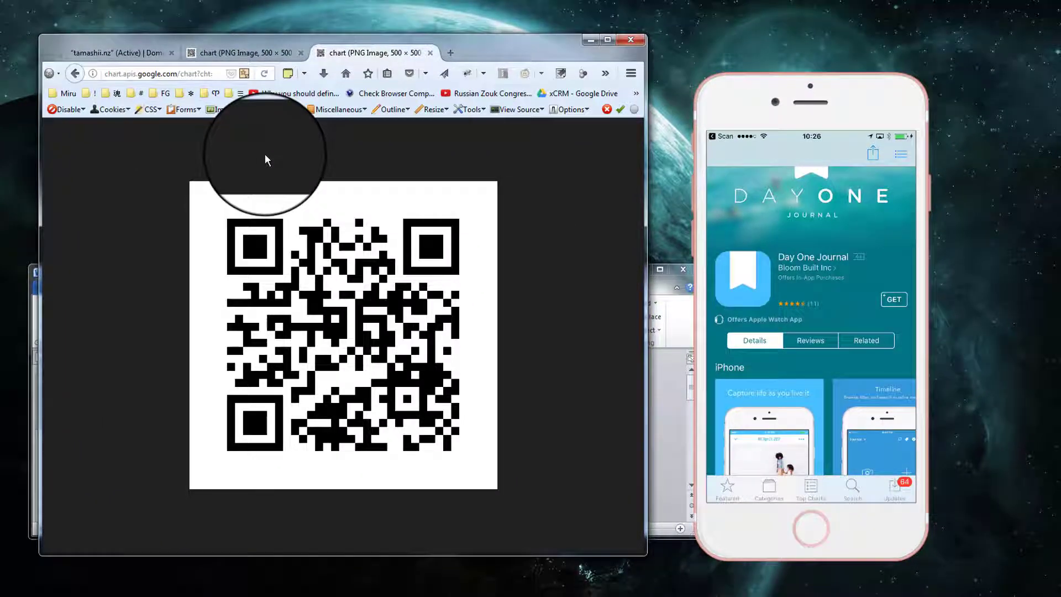
Minimize the Firefox window, switch to Chrome and open its search engine management settings
click(593, 43)
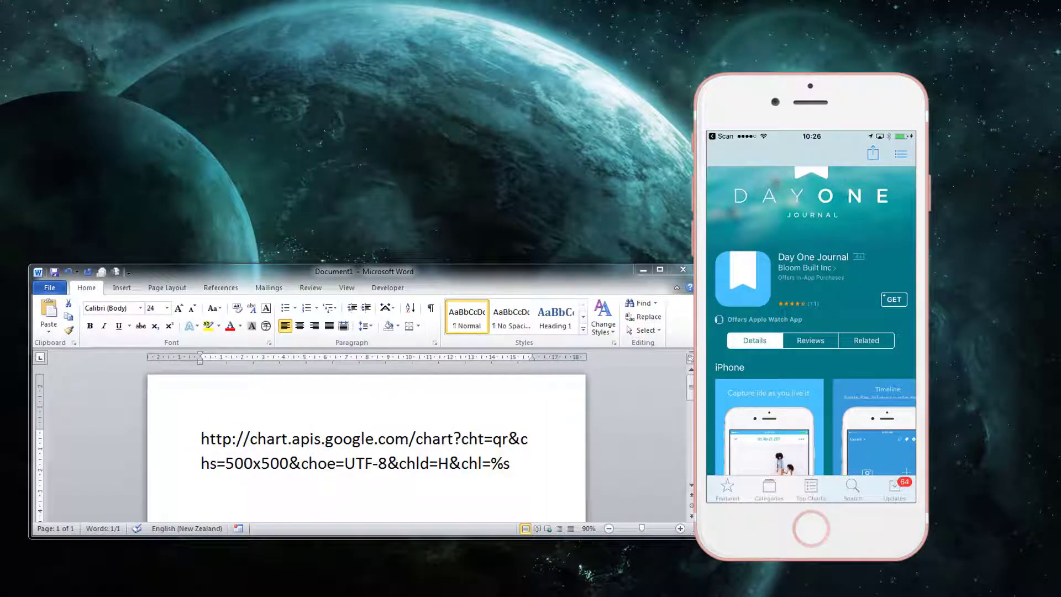
key(alt+Tab)
drag(380, 22, 368, 26)
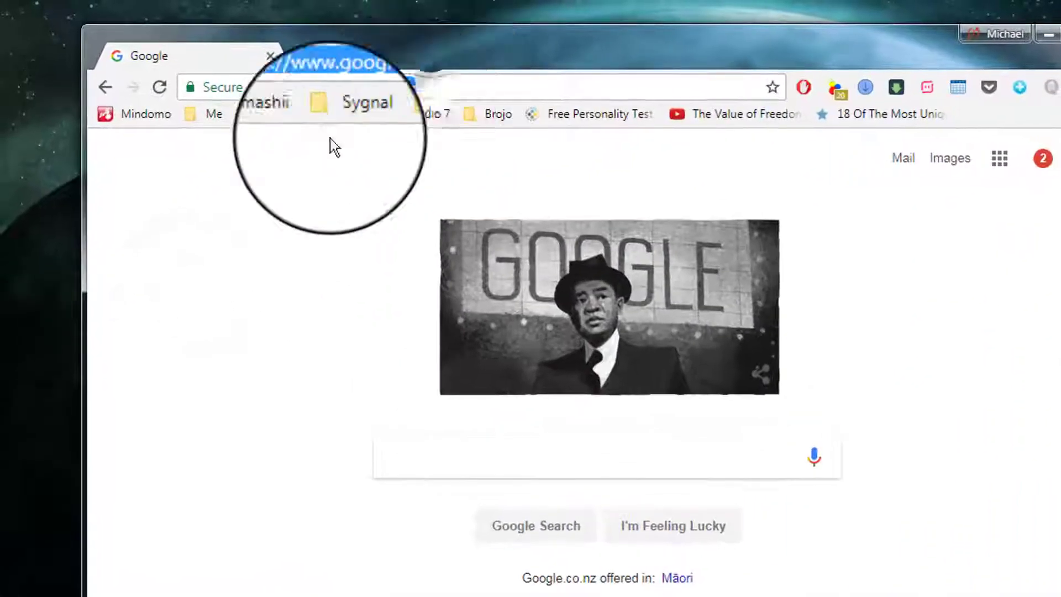
click(351, 71)
click(425, 71)
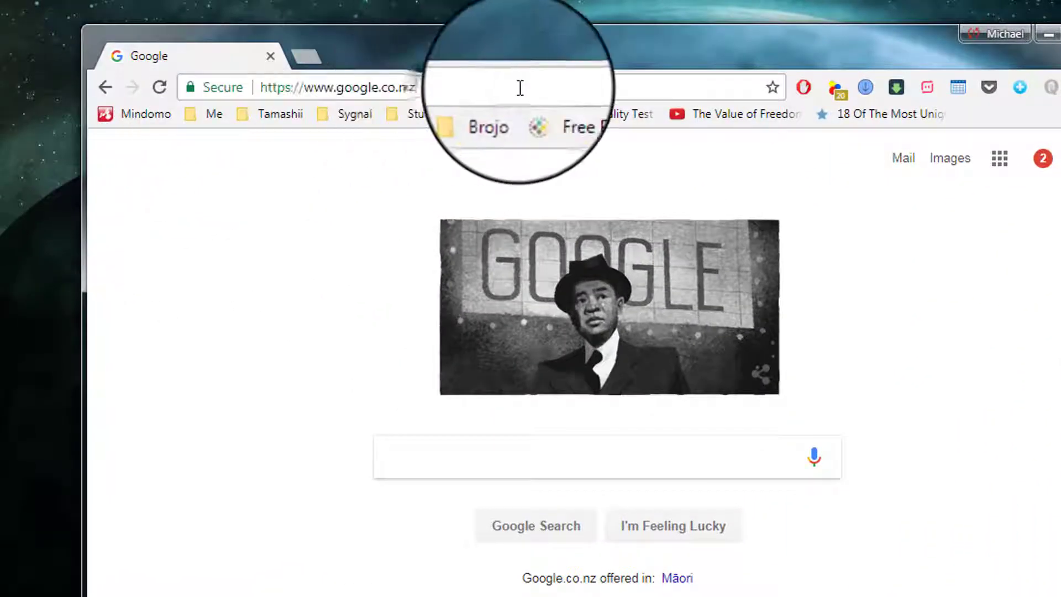
right_click(521, 89)
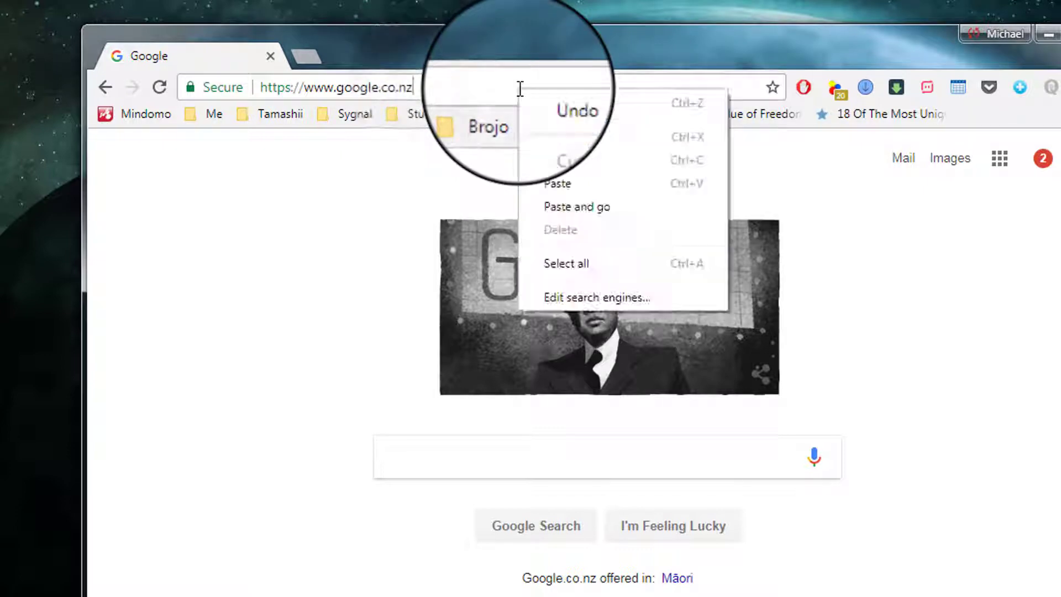
click(588, 304)
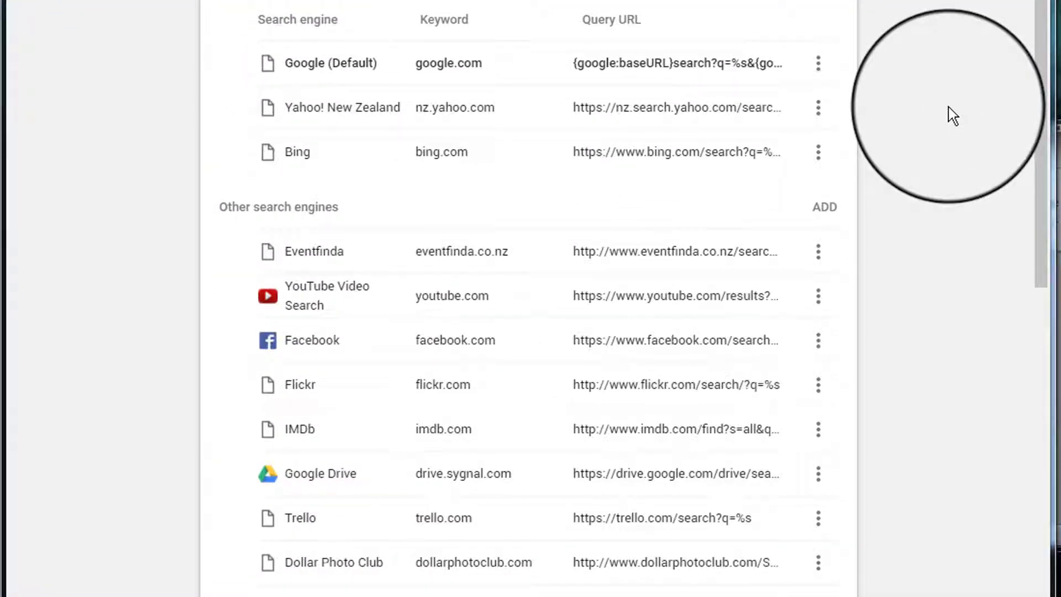
Start a new entry among the other search engines, named "QR Code" with the keyword "qr"
scroll(948, 108, down, 12)
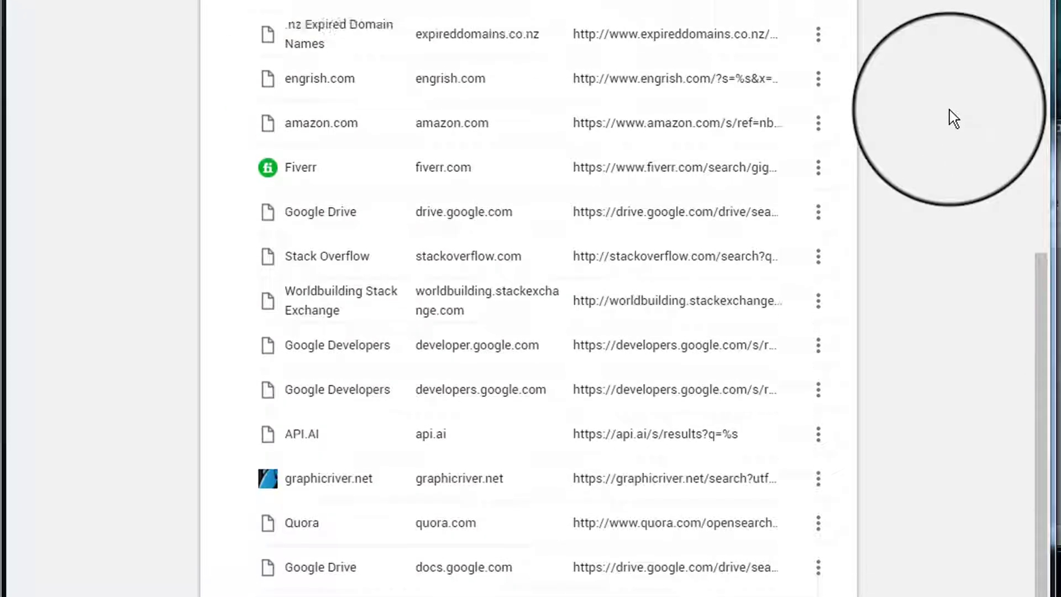
scroll(950, 110, up, 12)
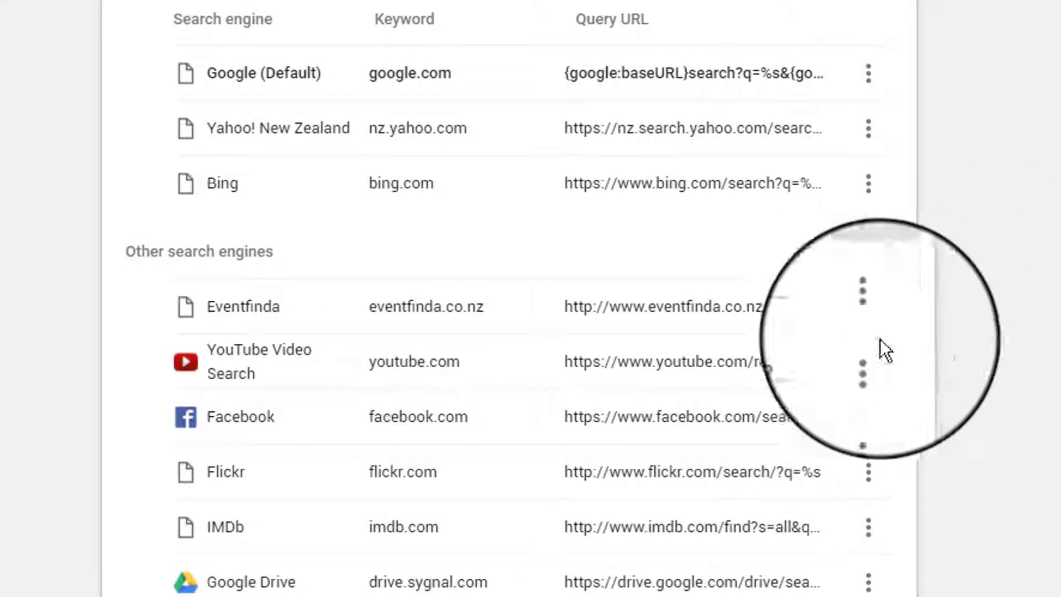
click(879, 262)
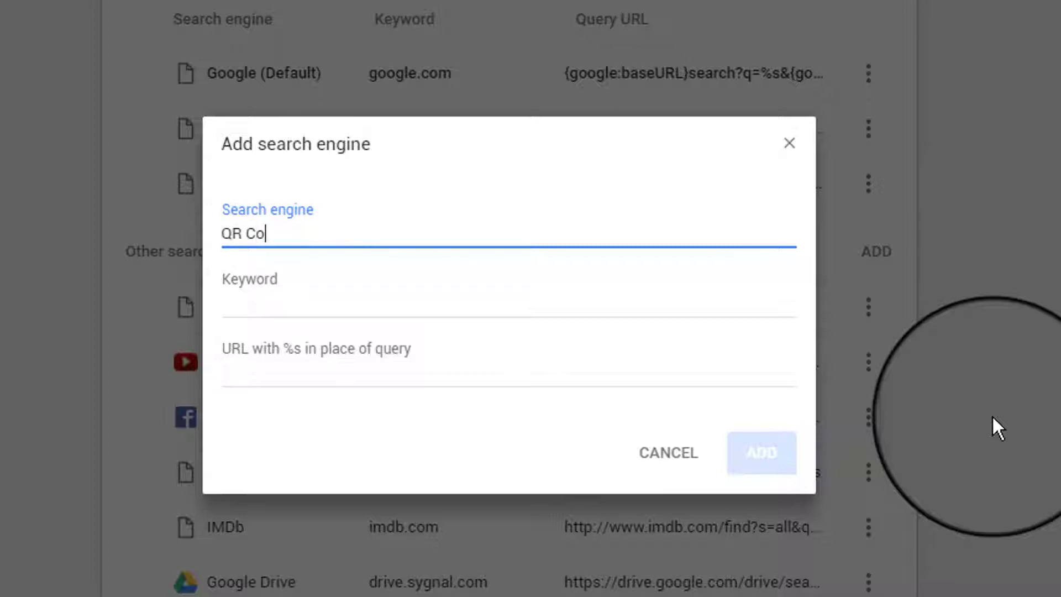
click(249, 302)
text(qr)
click(343, 378)
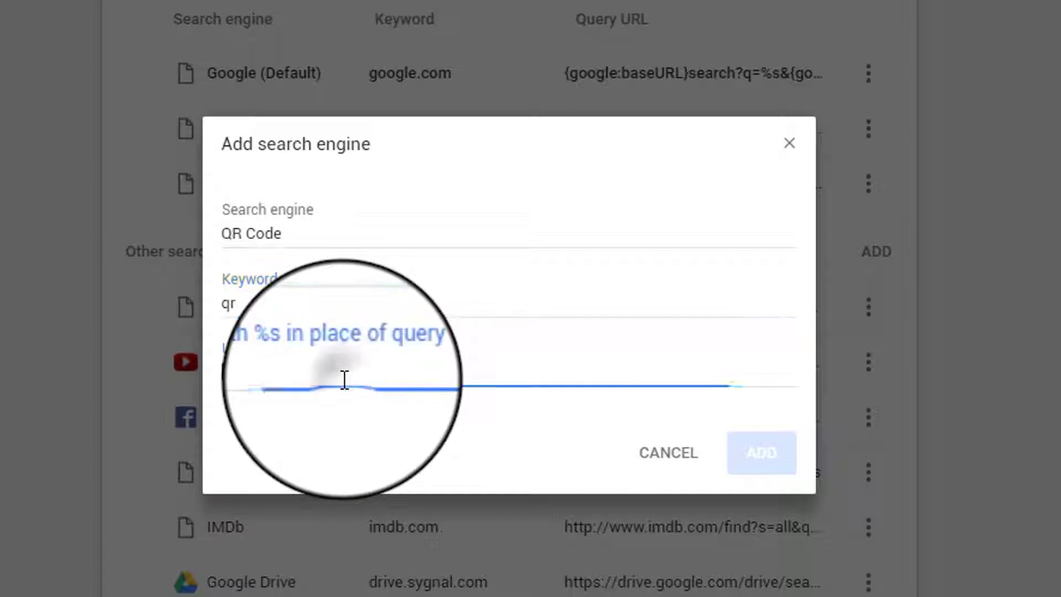
Copy the chart address ending in "chl=%s" from the Word document into the search engine's query URL and add the entry
key(alt+Tab)
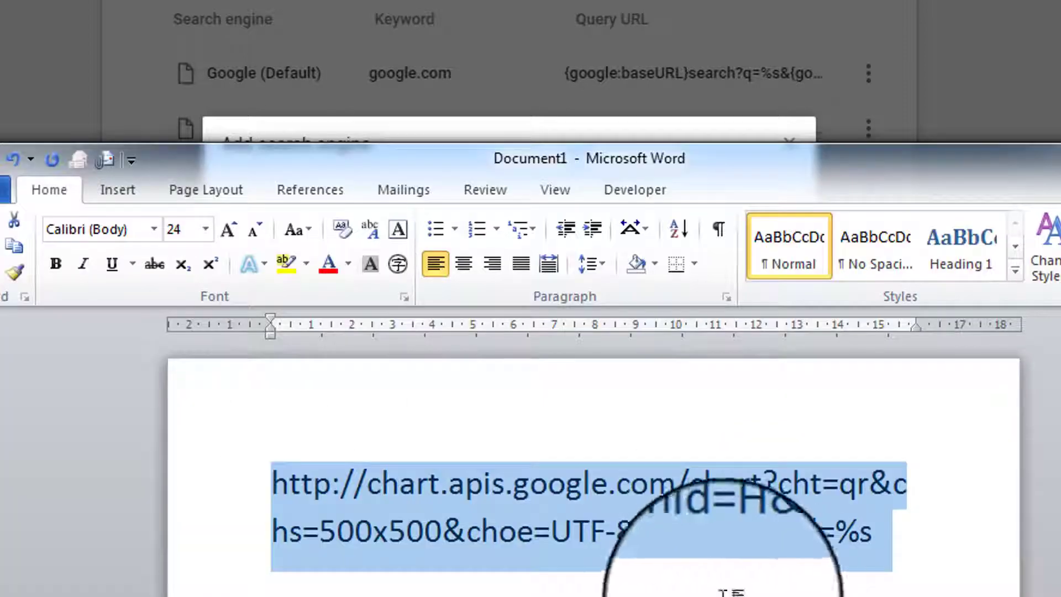
right_click(740, 540)
click(834, 178)
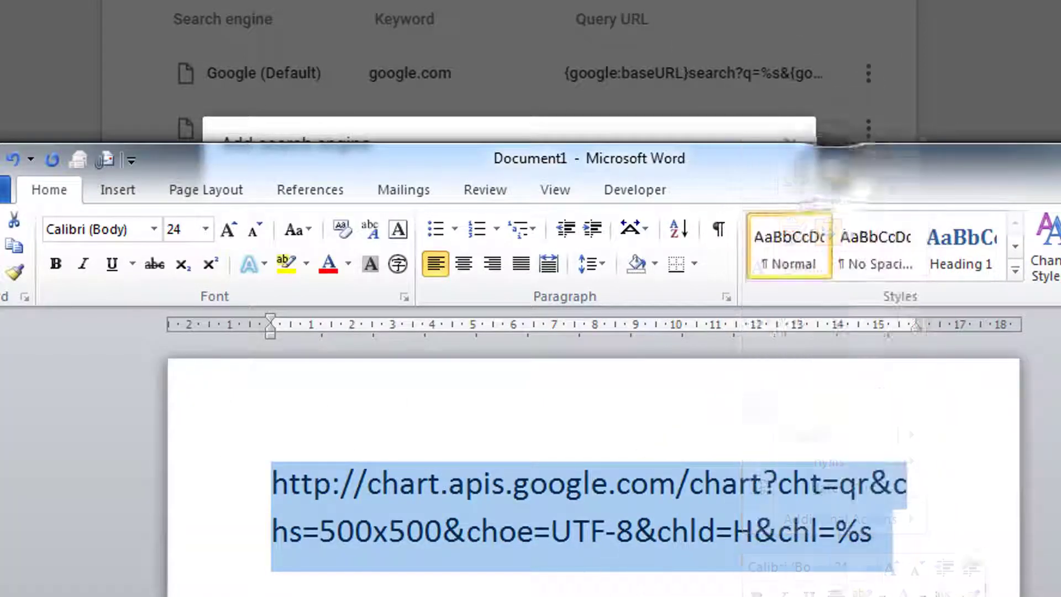
key(alt+Tab)
key(ctrl+v)
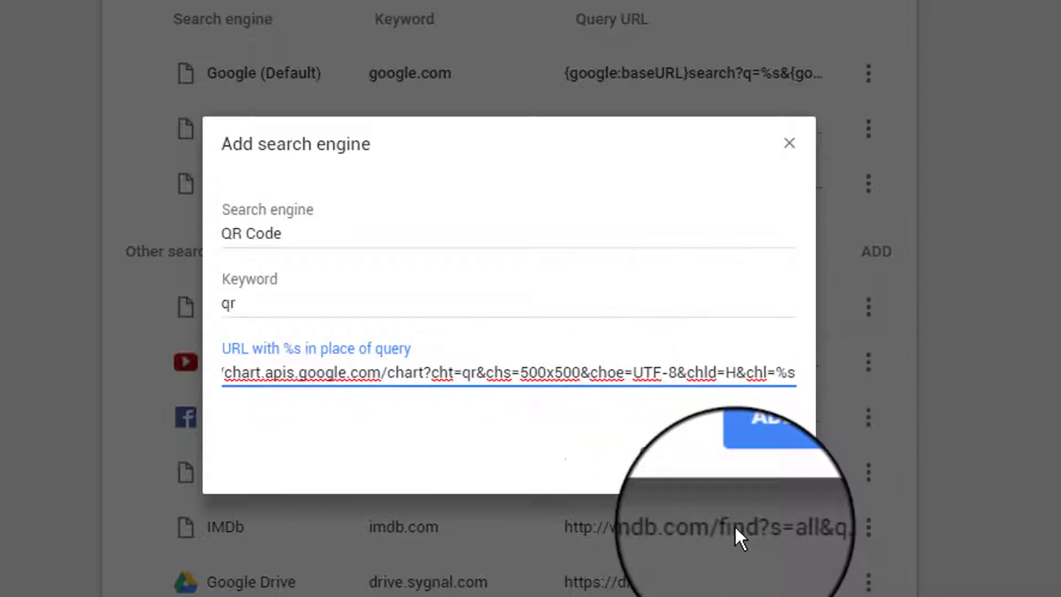
click(765, 459)
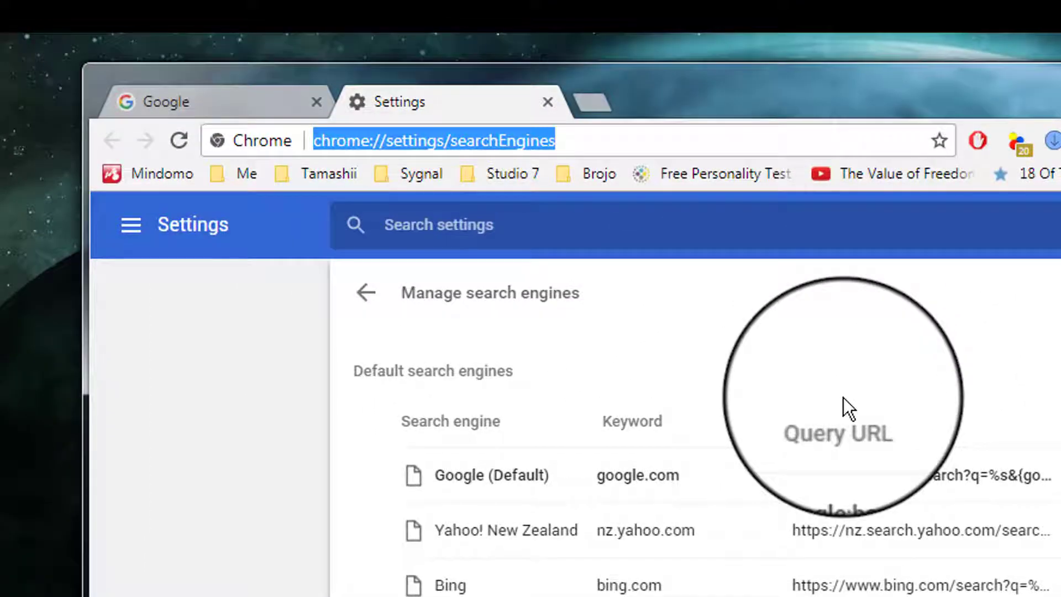
text(qr)
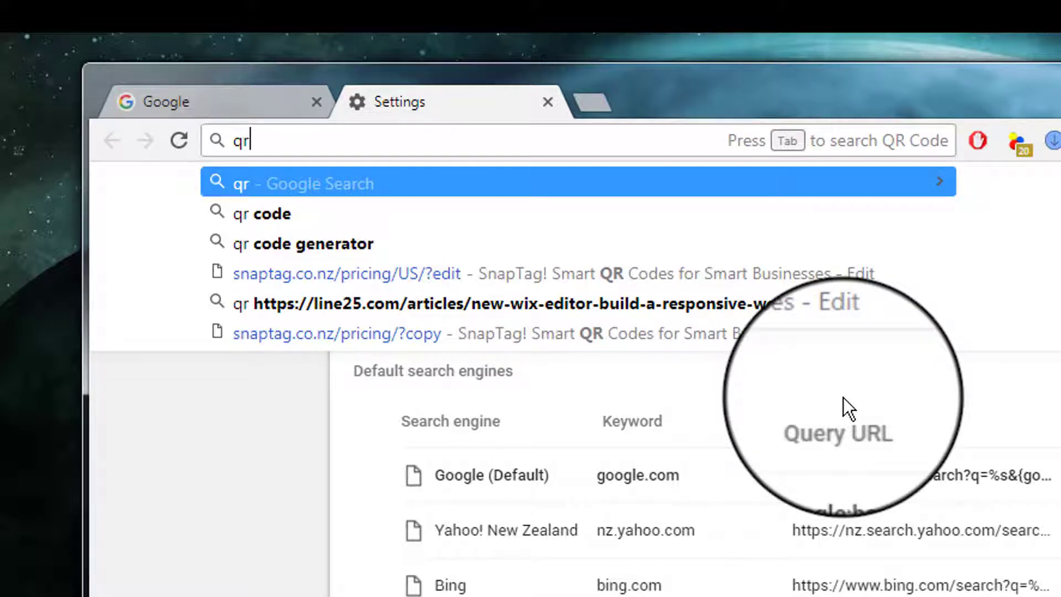
key(Tab)
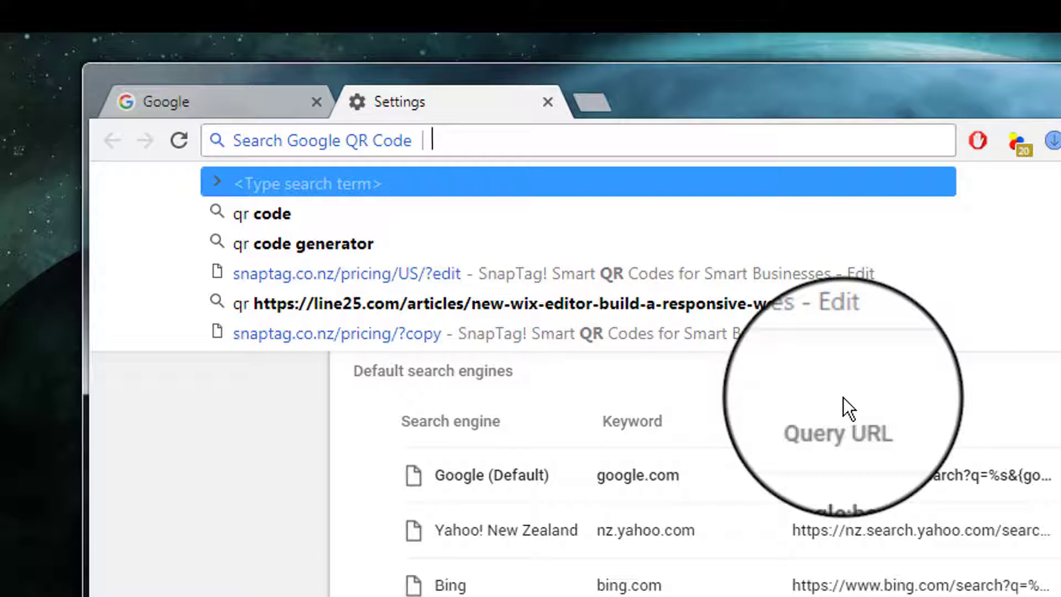
text(http)
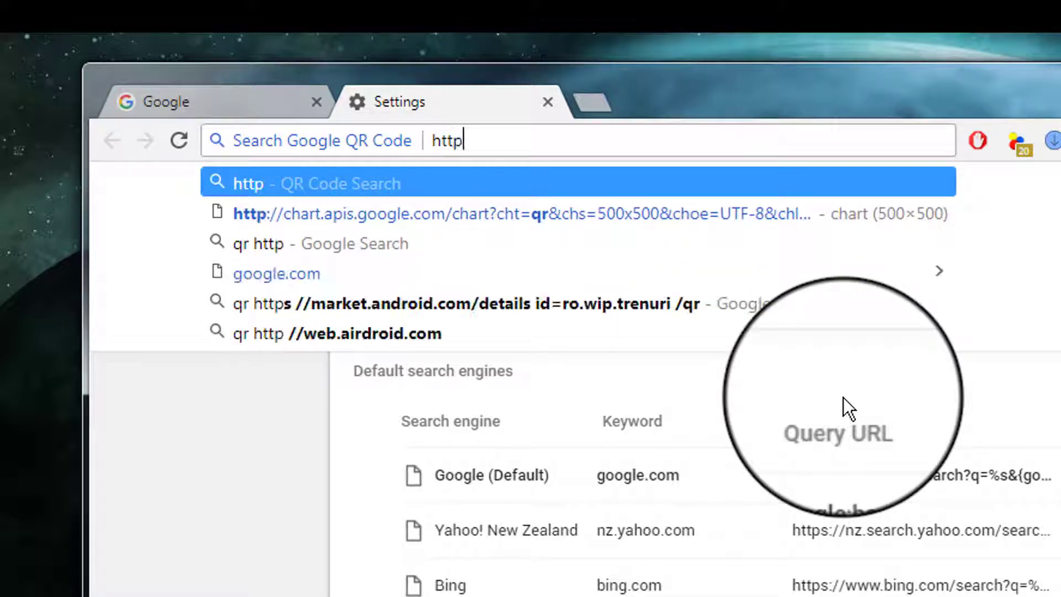
text(://yaho)
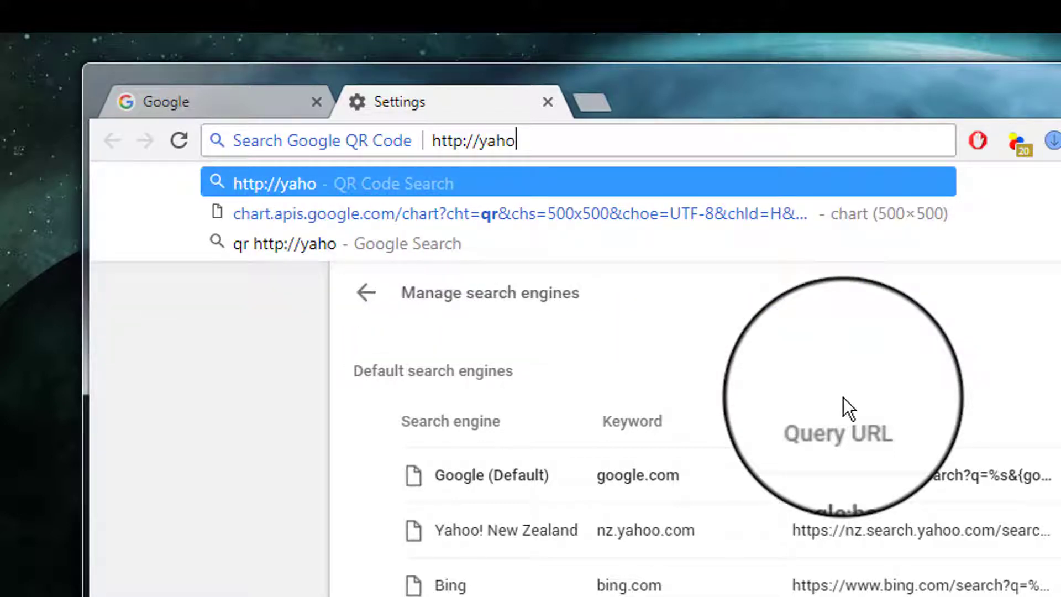
text(o.com)
key(Return)
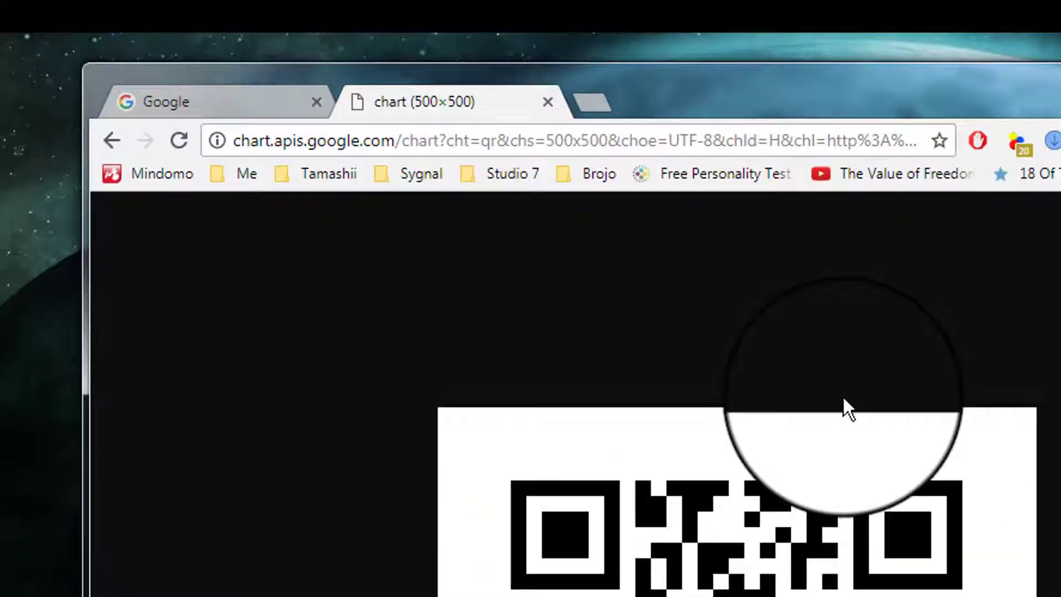